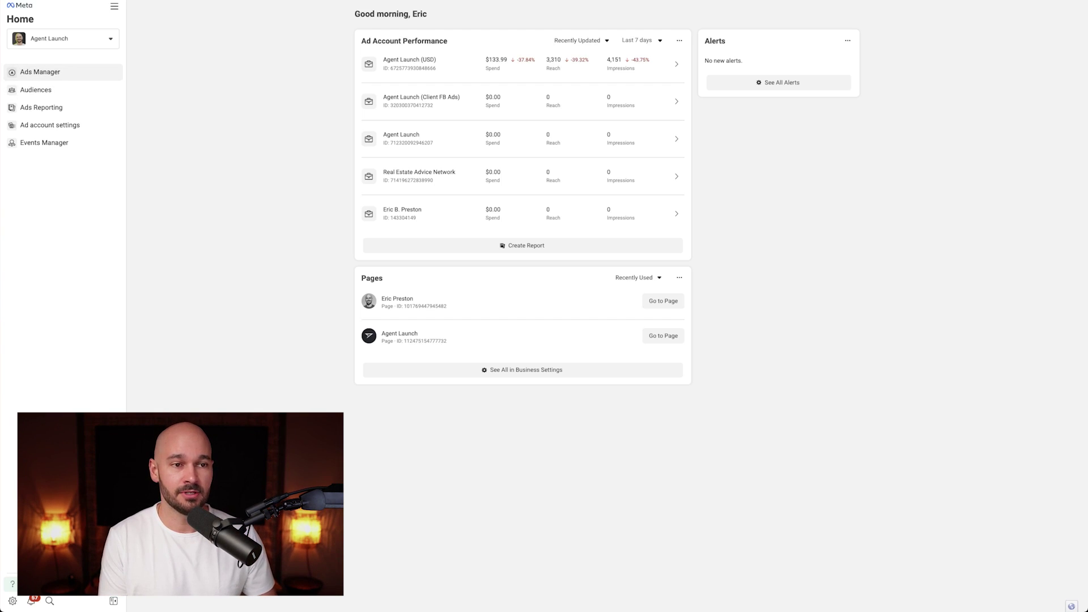
Open the ad account's audiences and start a new custom audience with Website as its source.
{"action": "left_click", "coordinate": [39, 72]}
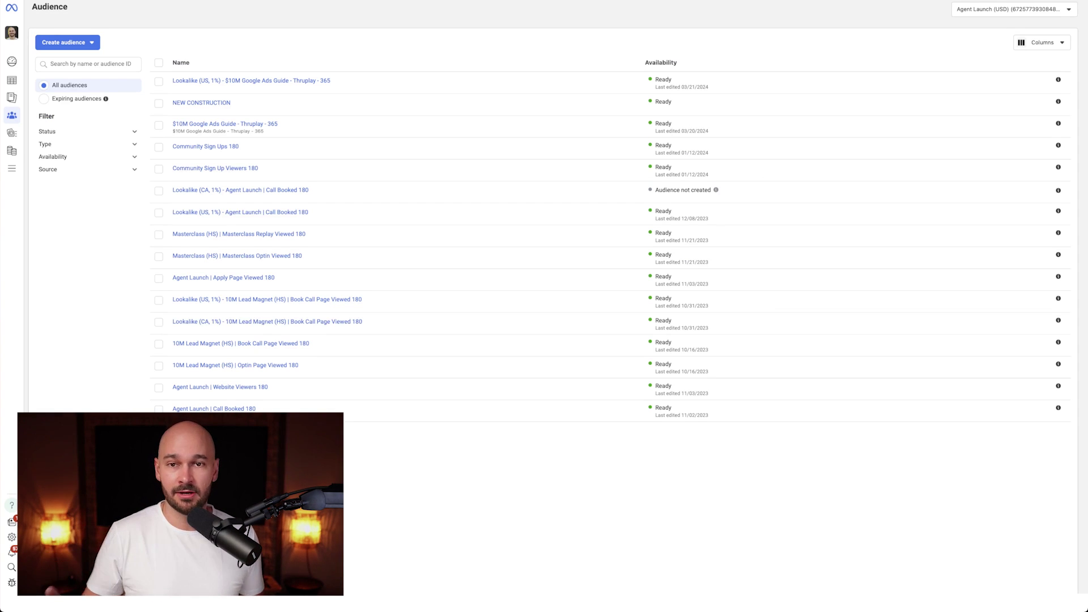
{"action": "left_click", "coordinate": [63, 41]}
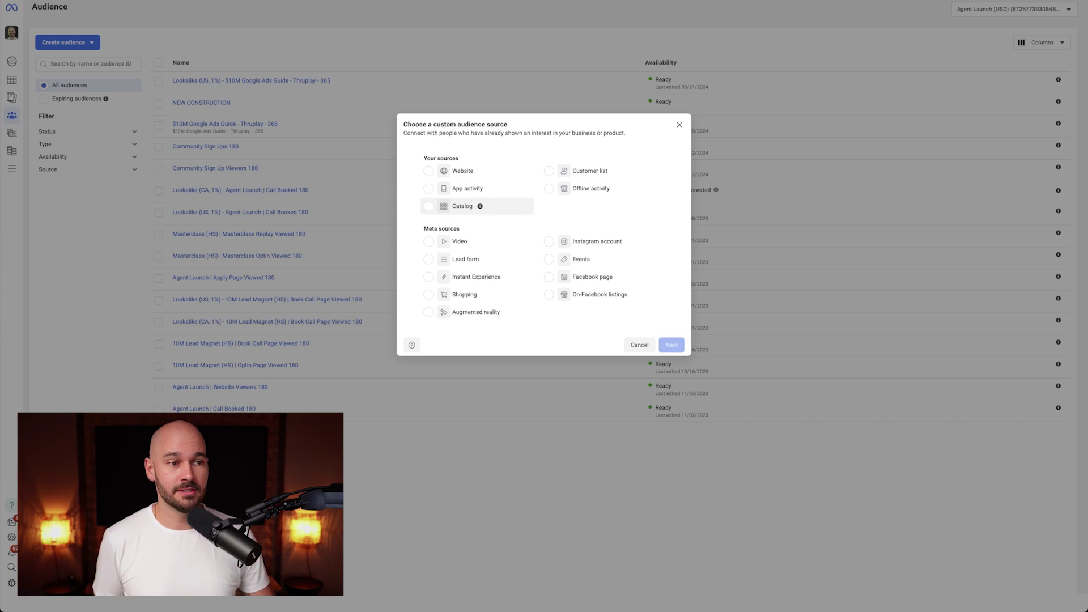
{"action": "left_click", "coordinate": [462, 171]}
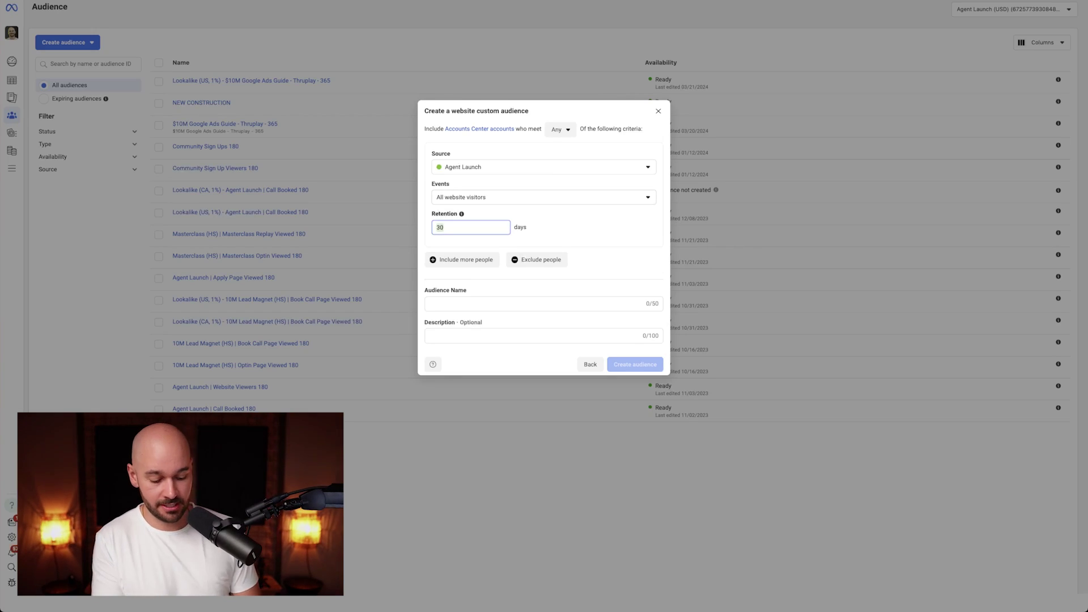
{"action": "left_click", "coordinate": [543, 198]}
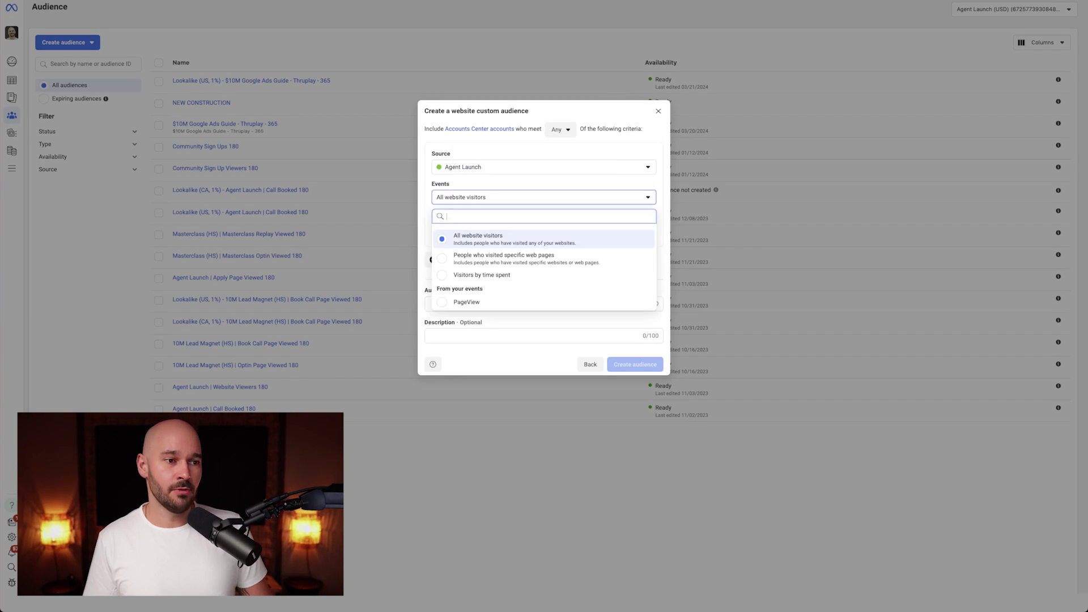
{"action": "left_click", "coordinate": [504, 259]}
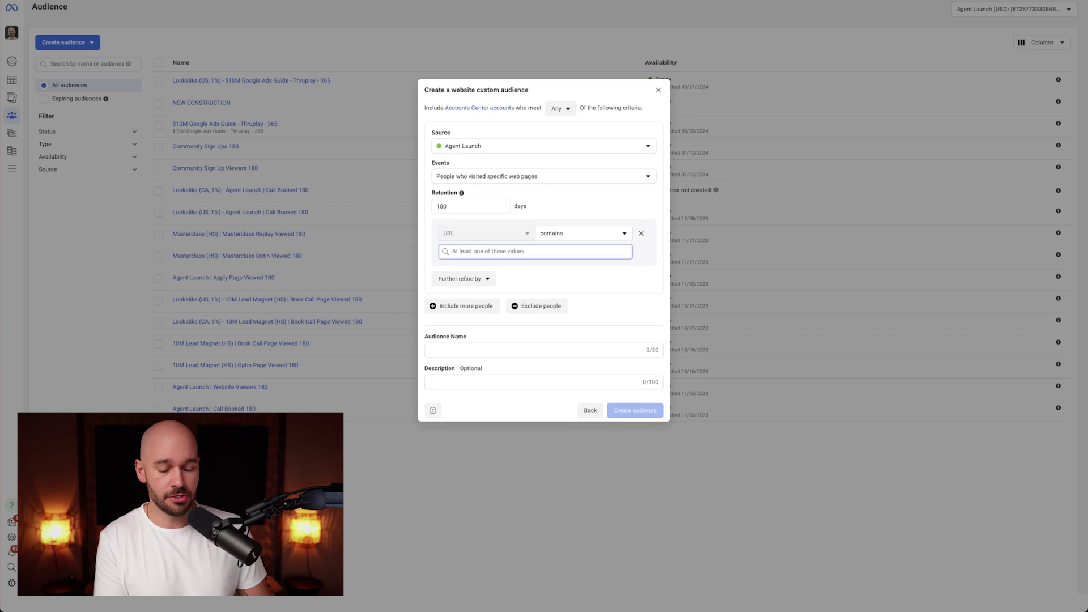
{"action": "type", "text": "b"}
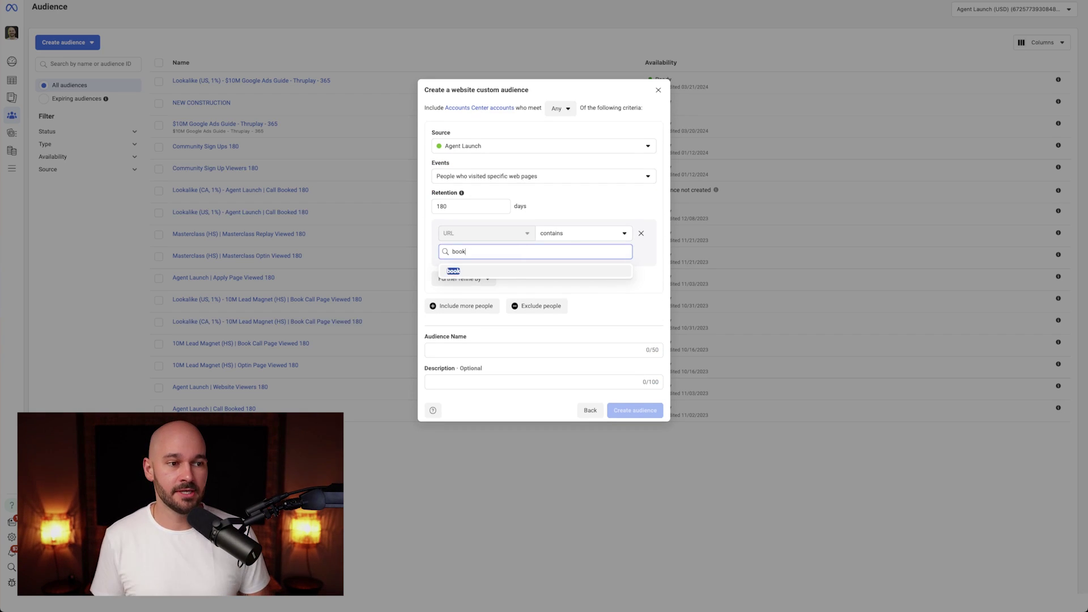
{"action": "type", "text": "ook"}
{"action": "key", "text": "Return"}
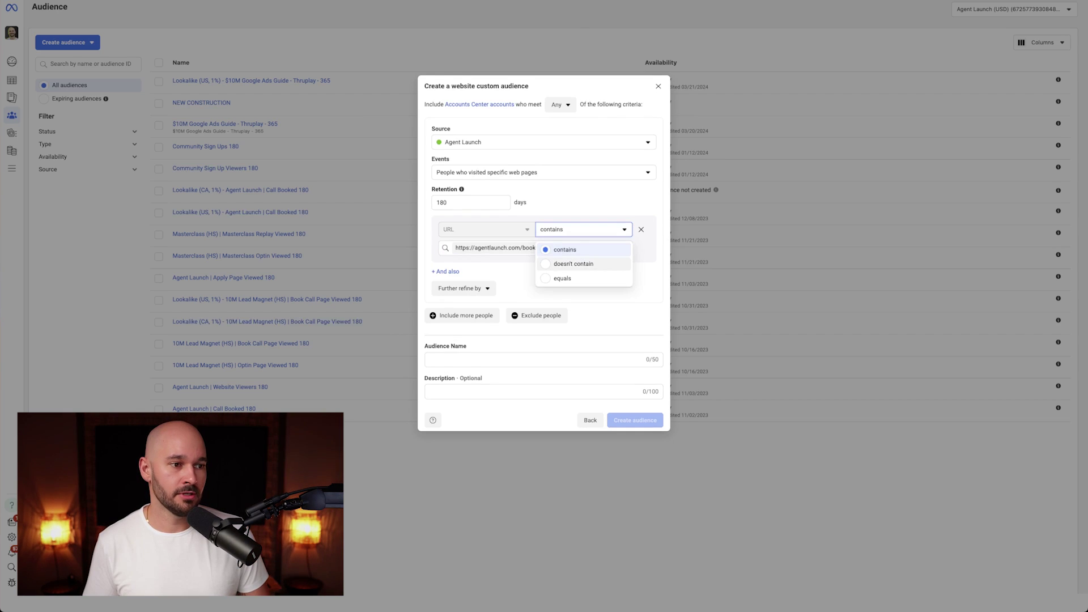
{"action": "left_click", "coordinate": [562, 278]}
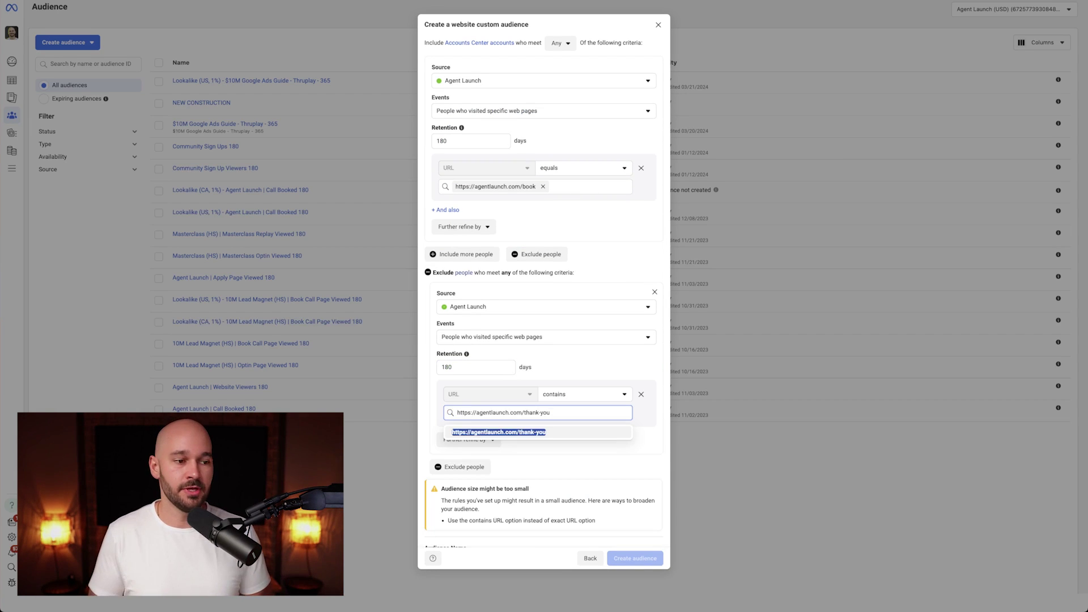
{"action": "key", "text": "Return"}
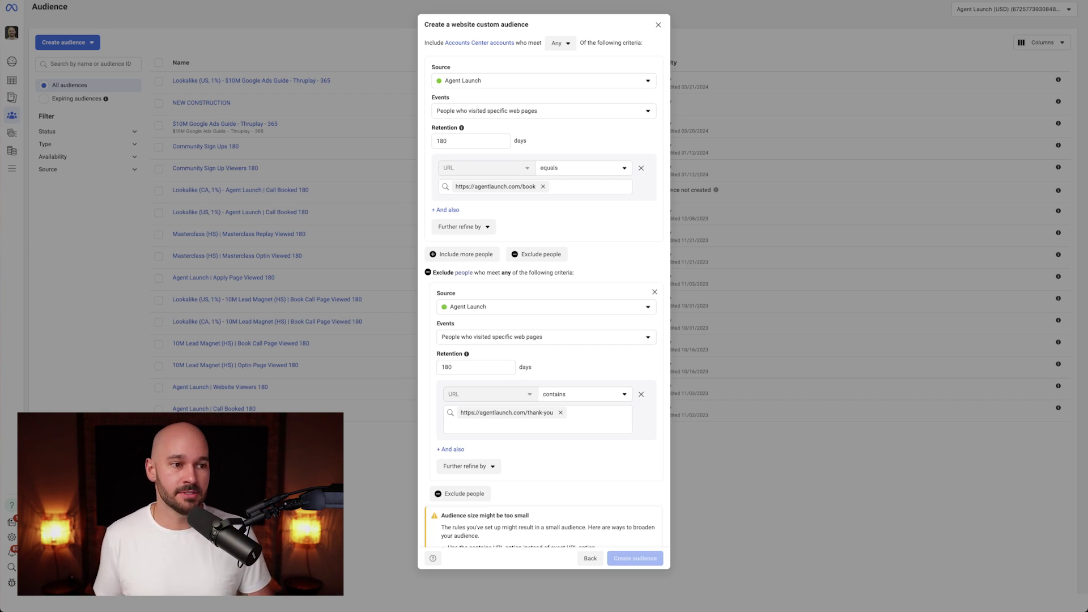
Name the audience "/book but not /thank-you - 180 days" and close the website audience setup without creating it.
{"action": "scroll", "coordinate": [544, 295], "scroll_direction": "down", "scroll_amount": 3}
{"action": "left_click", "coordinate": [538, 497]}
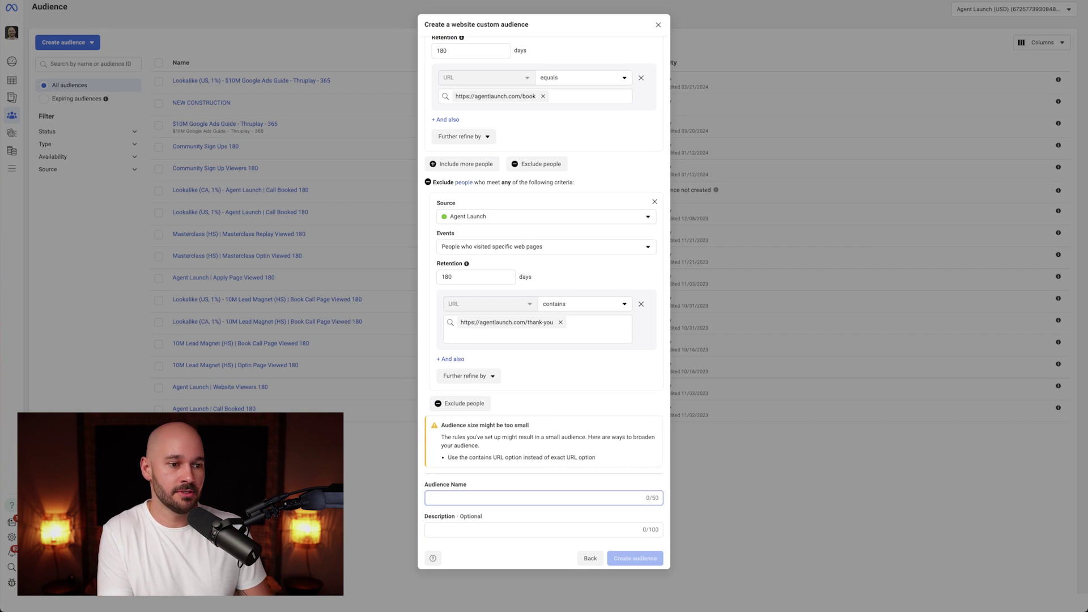
{"action": "type", "text": "/bo"}
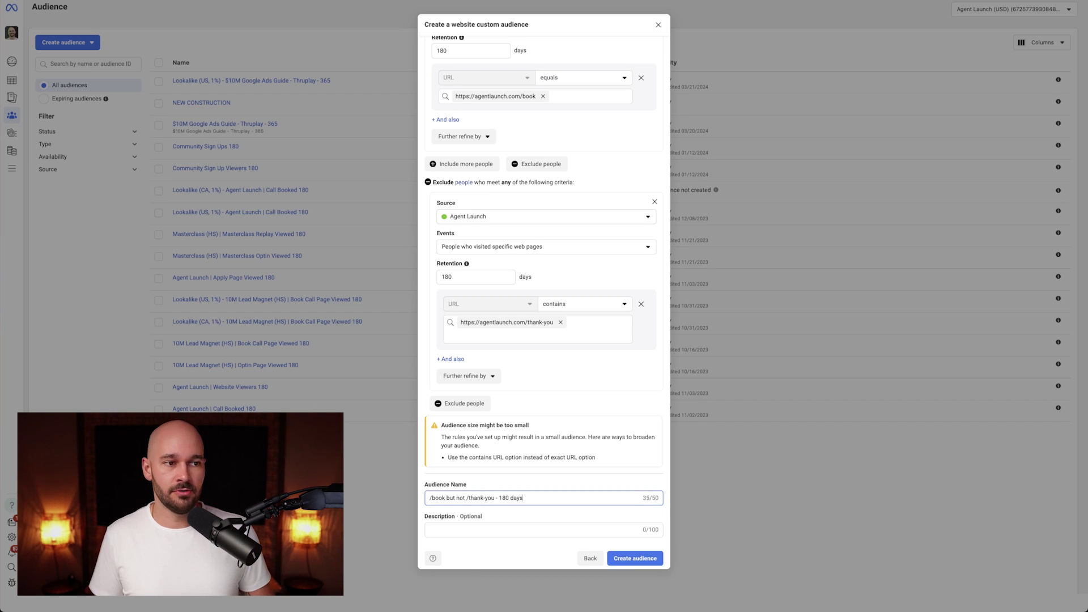
{"action": "scroll", "coordinate": [544, 284], "scroll_direction": "up", "scroll_amount": 2}
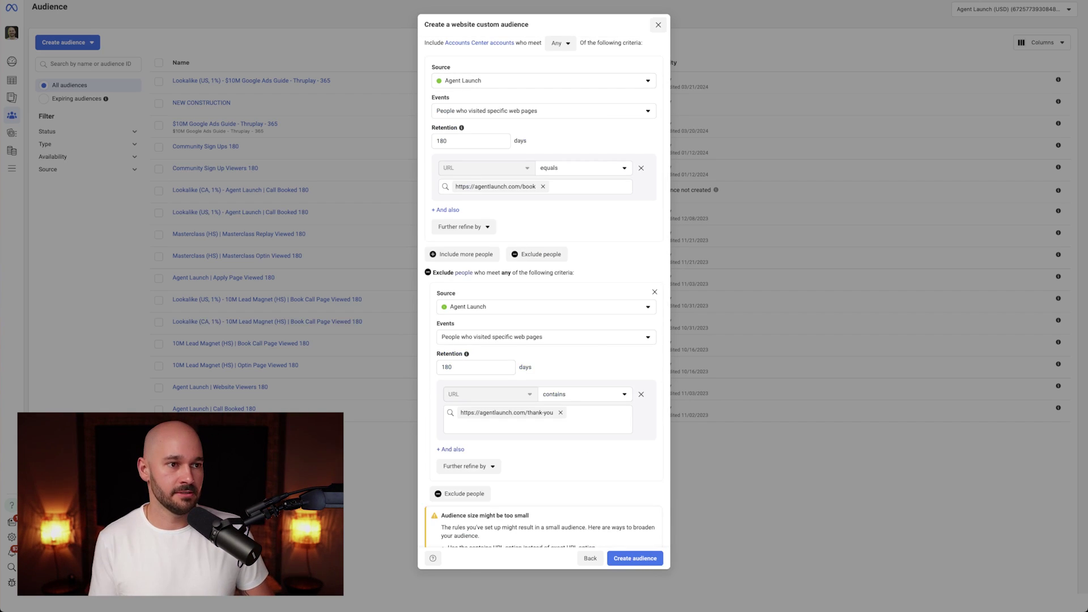
{"action": "left_click", "coordinate": [658, 25]}
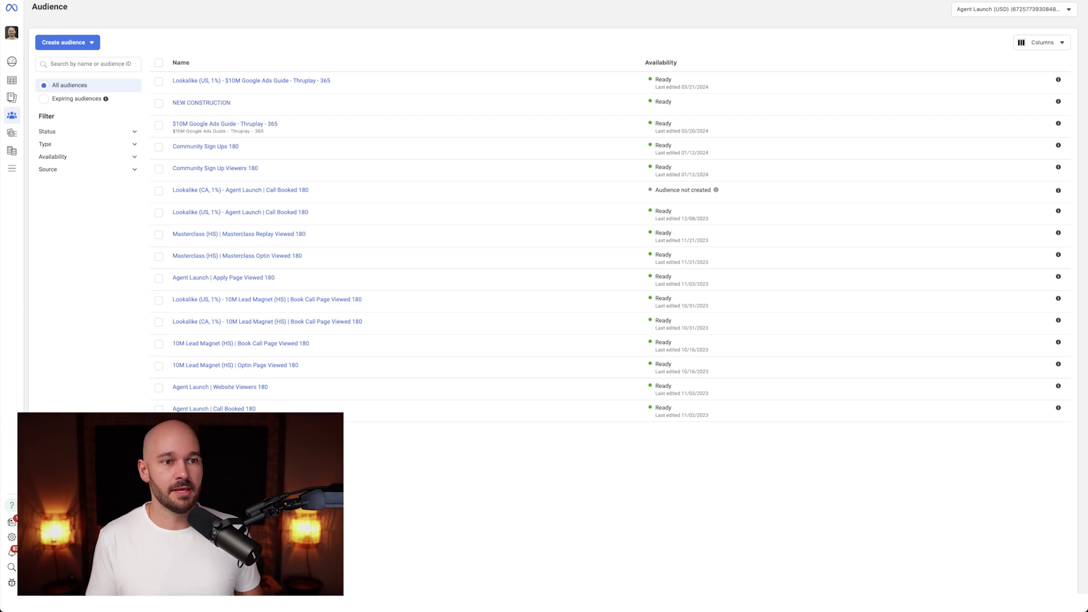
Start an Instagram custom audience for agentlaunch, review its event options, and discard it.
{"action": "left_click", "coordinate": [63, 42]}
{"action": "left_click", "coordinate": [68, 63]}
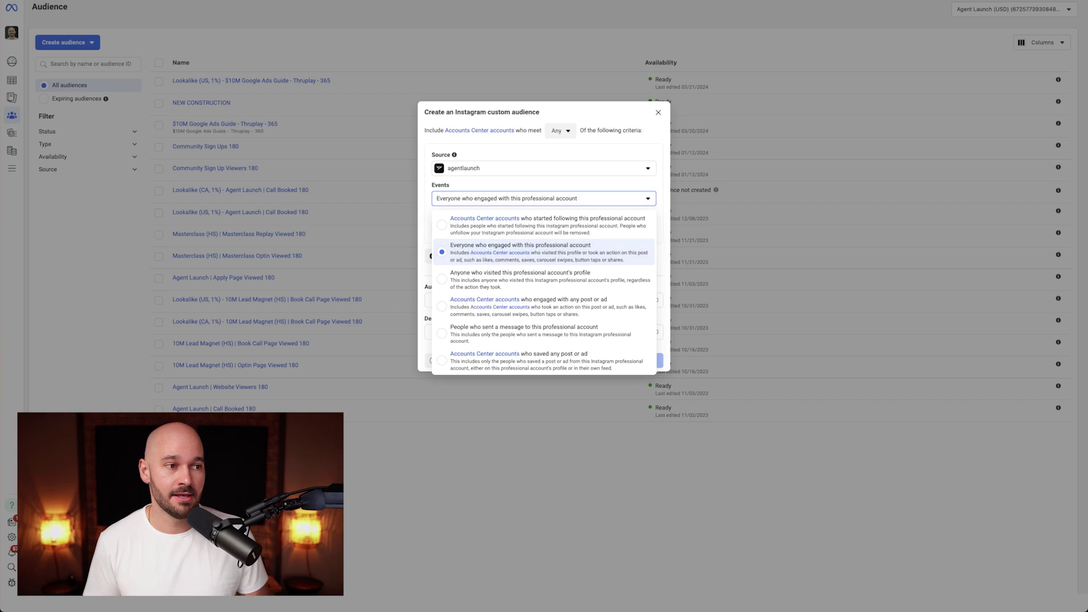
{"action": "key", "text": "Escape"}
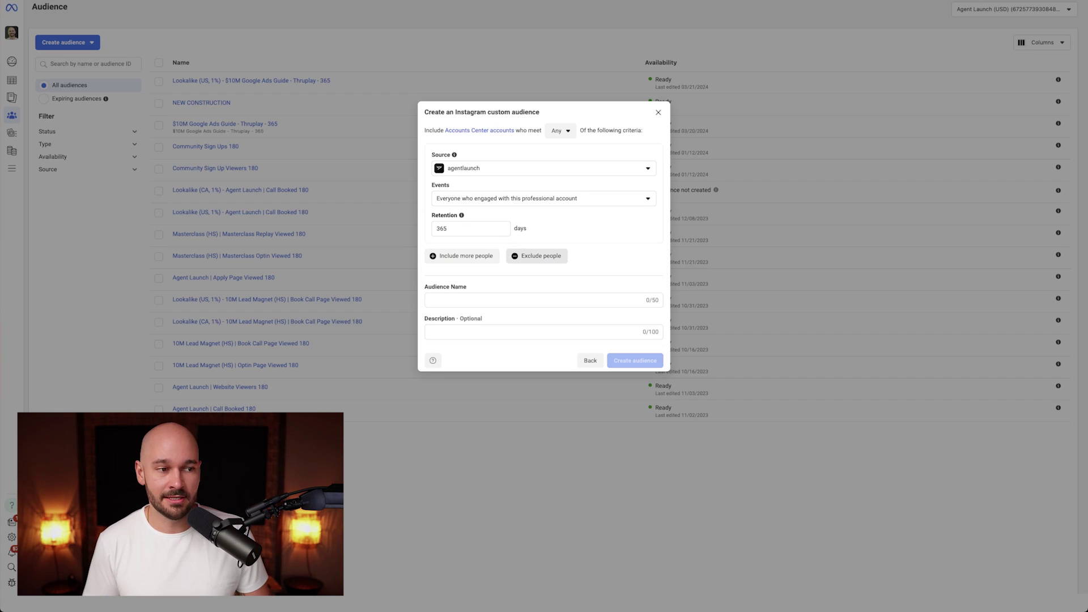
{"action": "left_click", "coordinate": [542, 198]}
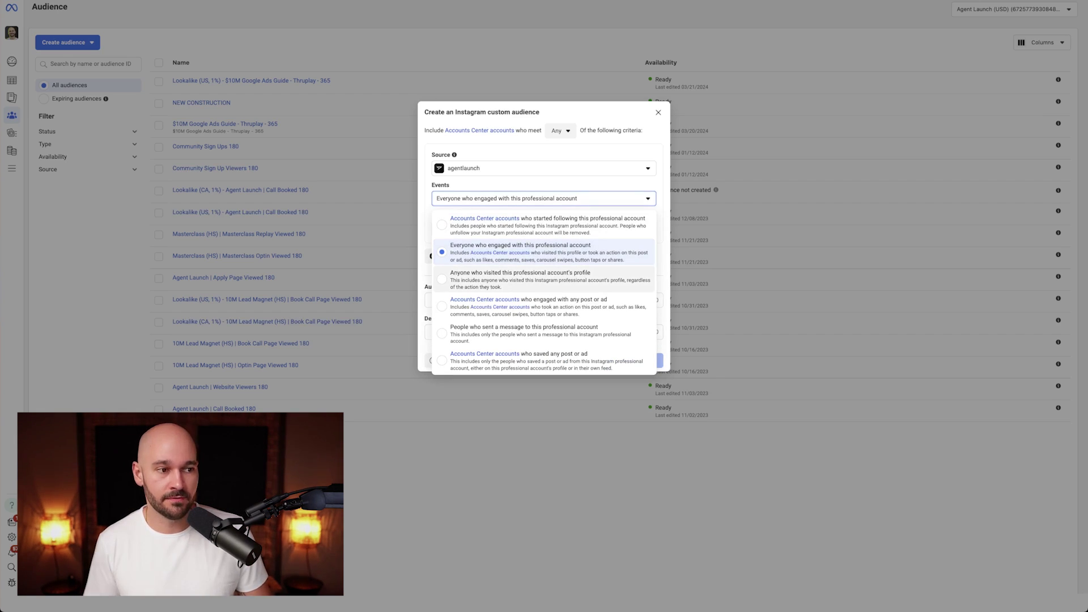
{"action": "left_click", "coordinate": [543, 169]}
{"action": "left_click", "coordinate": [543, 168]}
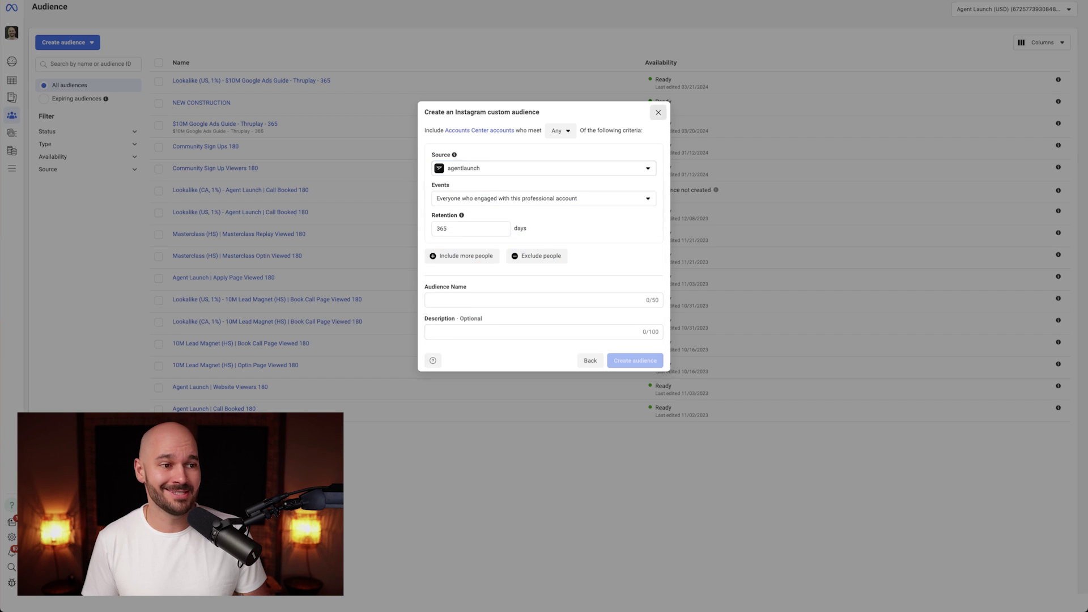
{"action": "left_click", "coordinate": [657, 112]}
Start another custom audience and examine the sample customer list in Google Sheets, selecting the first customer's zip, city, state and country cells.
{"action": "left_click", "coordinate": [63, 42]}
{"action": "left_click", "coordinate": [69, 63]}
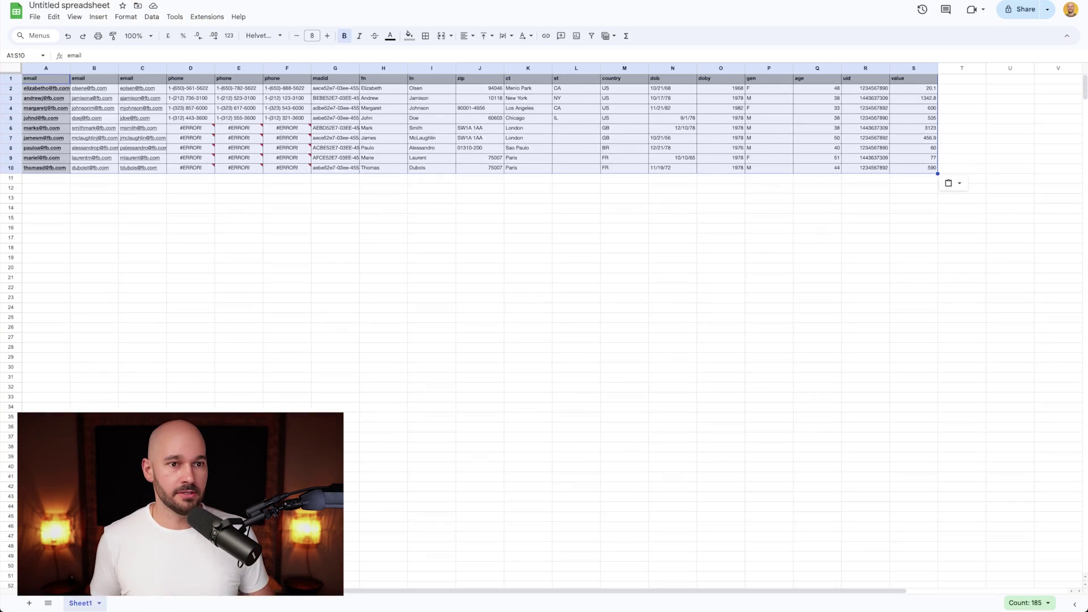
{"action": "left_click", "coordinate": [431, 208]}
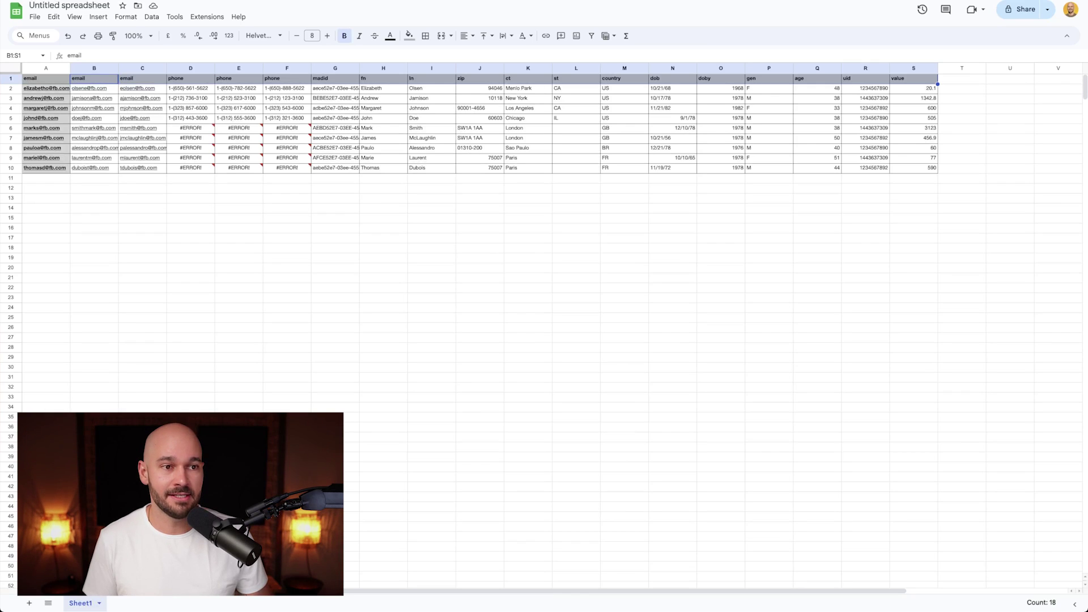
{"action": "mouse_move", "coordinate": [137, 89]}
{"action": "left_click", "coordinate": [479, 88]}
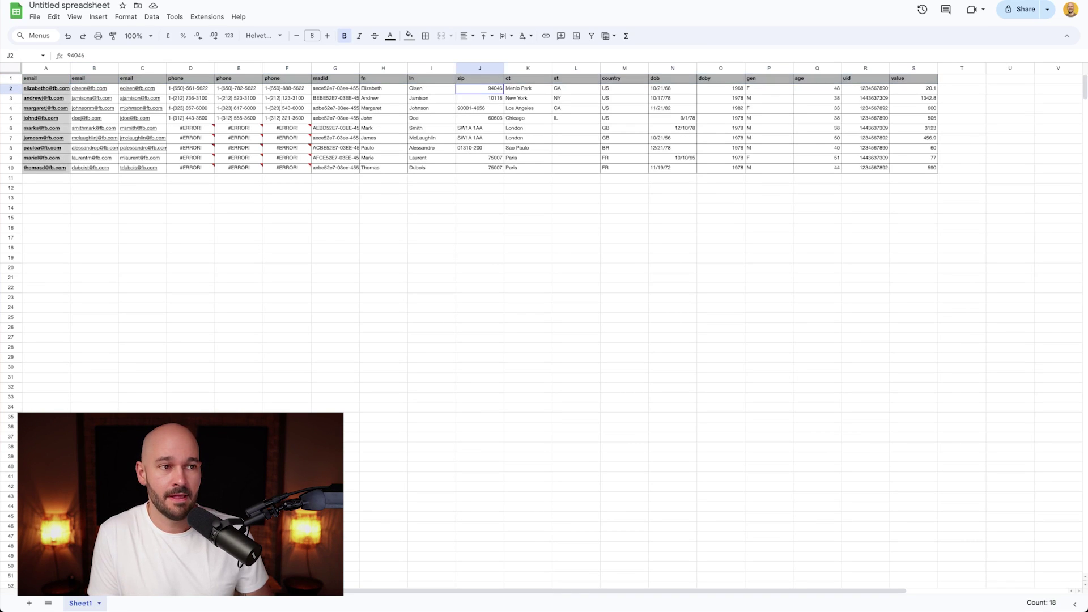
{"action": "key", "text": "shift+Right"}
{"action": "key", "text": "shift+Right"}
{"action": "key", "text": "shift+Right"}
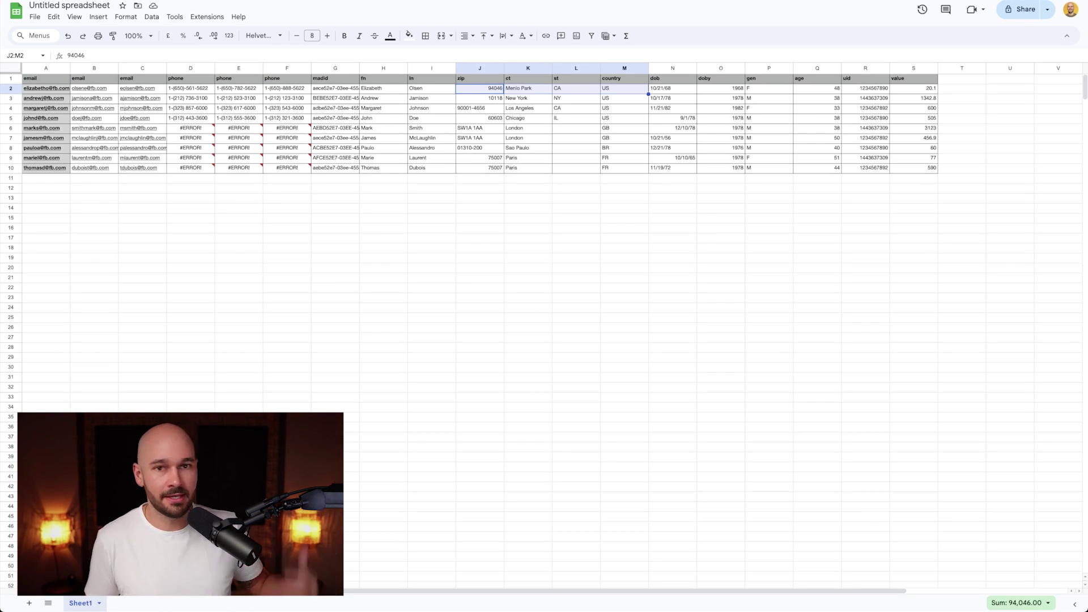
Examine the age and country values of all sample customers, and close the customer list audience setup in Meta.
{"action": "left_click_drag", "start_coordinate": [817, 87], "coordinate": [817, 168]}
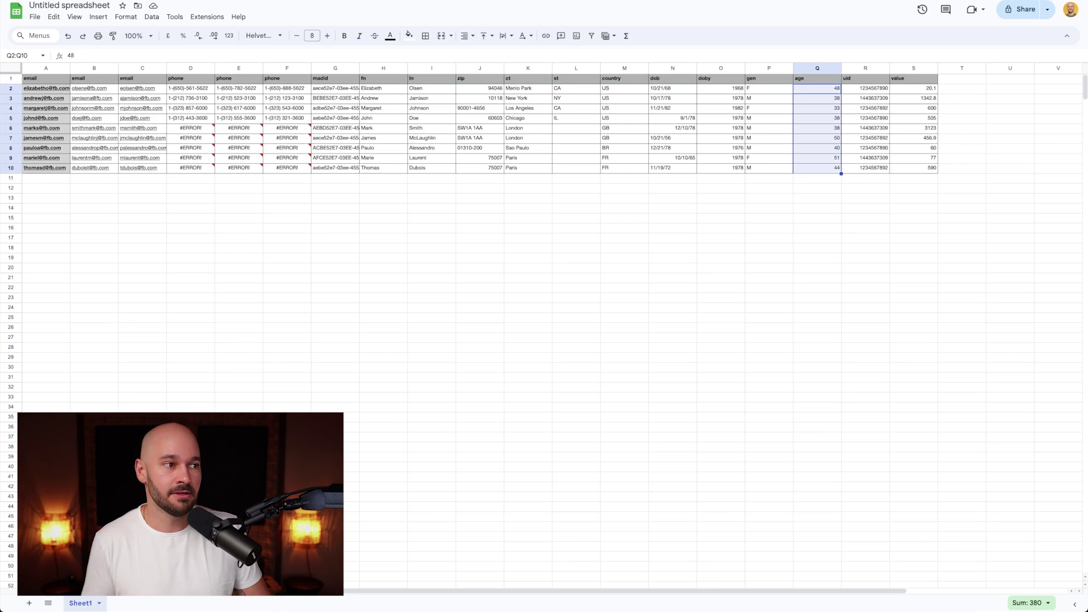
{"action": "left_click_drag", "start_coordinate": [624, 88], "coordinate": [624, 168]}
{"action": "left_click", "coordinate": [624, 168]}
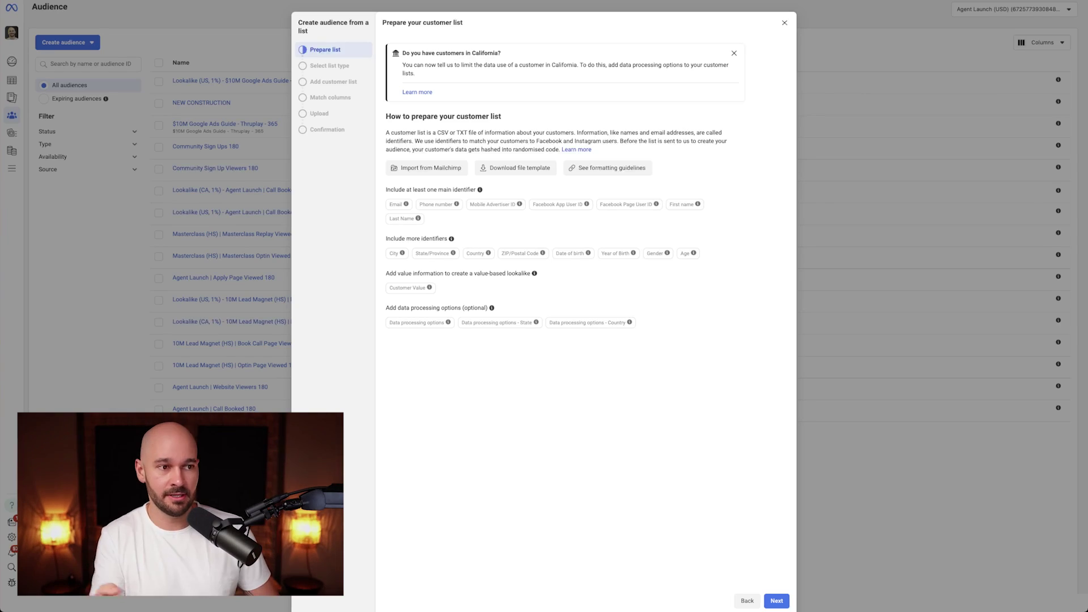
{"action": "left_click", "coordinate": [785, 23]}
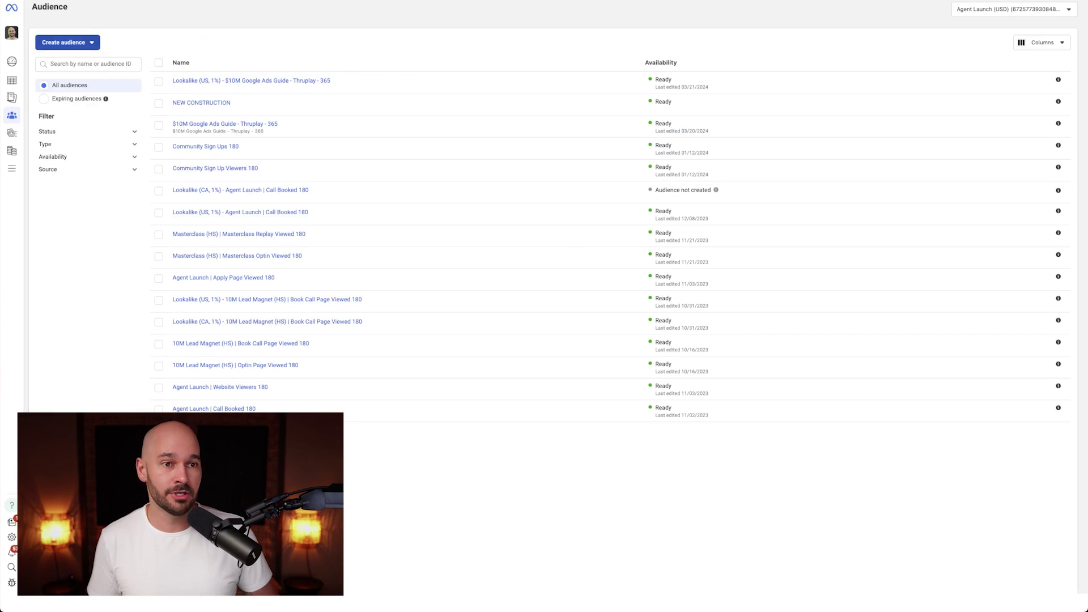
Start a video custom audience and list the videos of the Agent Launch Facebook page.
{"action": "left_click", "coordinate": [67, 42]}
{"action": "left_click", "coordinate": [72, 64]}
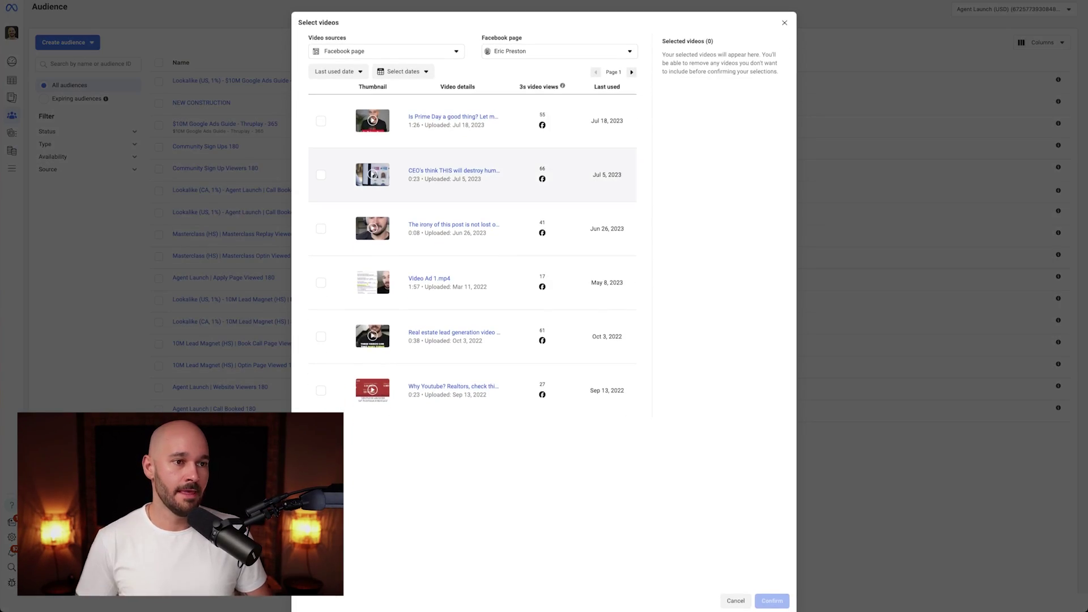
{"action": "left_click", "coordinate": [386, 51]}
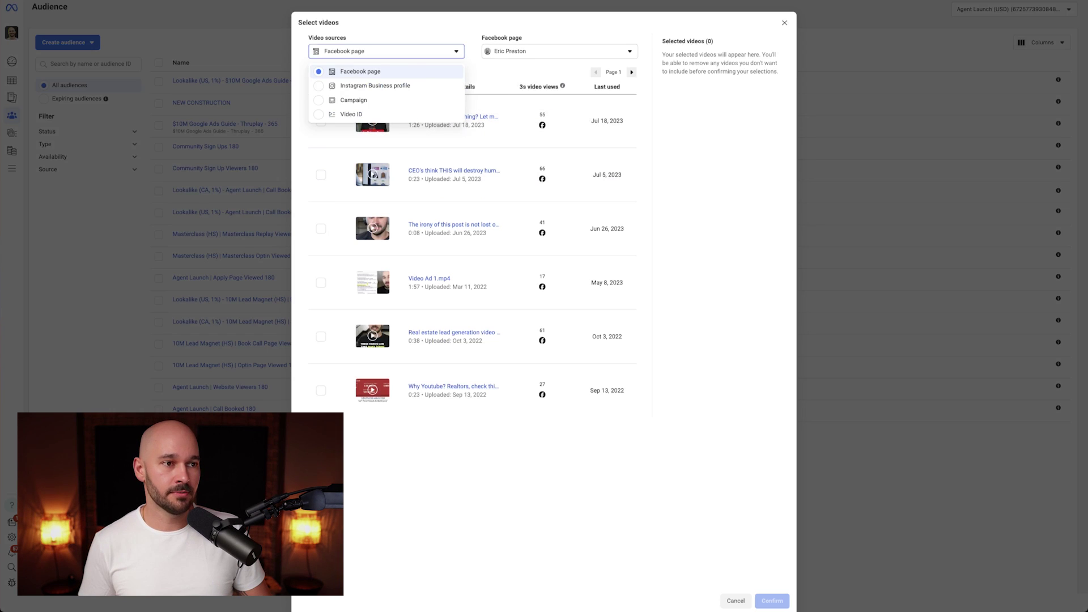
{"action": "left_click", "coordinate": [559, 51]}
{"action": "left_click", "coordinate": [516, 126]}
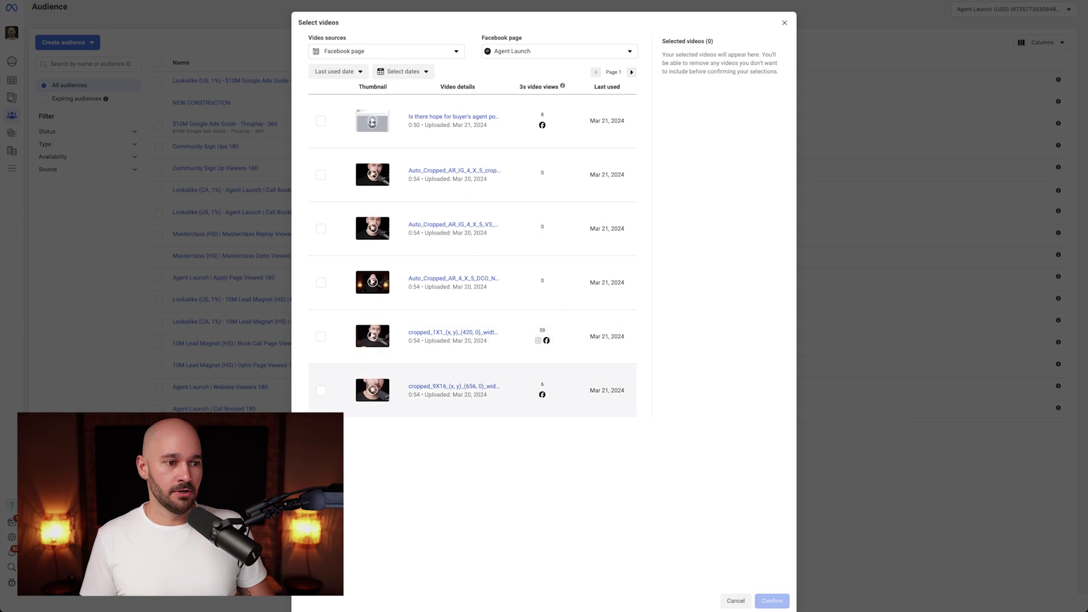
Preview Video B.mp4 on the second page of videos and select it for the audience.
{"action": "left_click", "coordinate": [632, 72]}
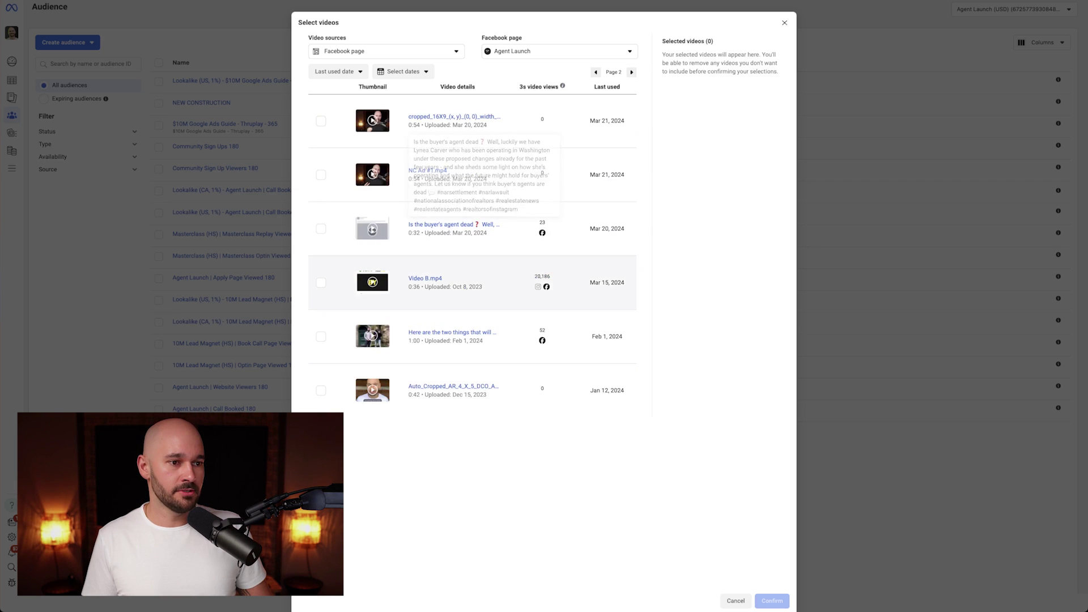
{"action": "left_click", "coordinate": [372, 282]}
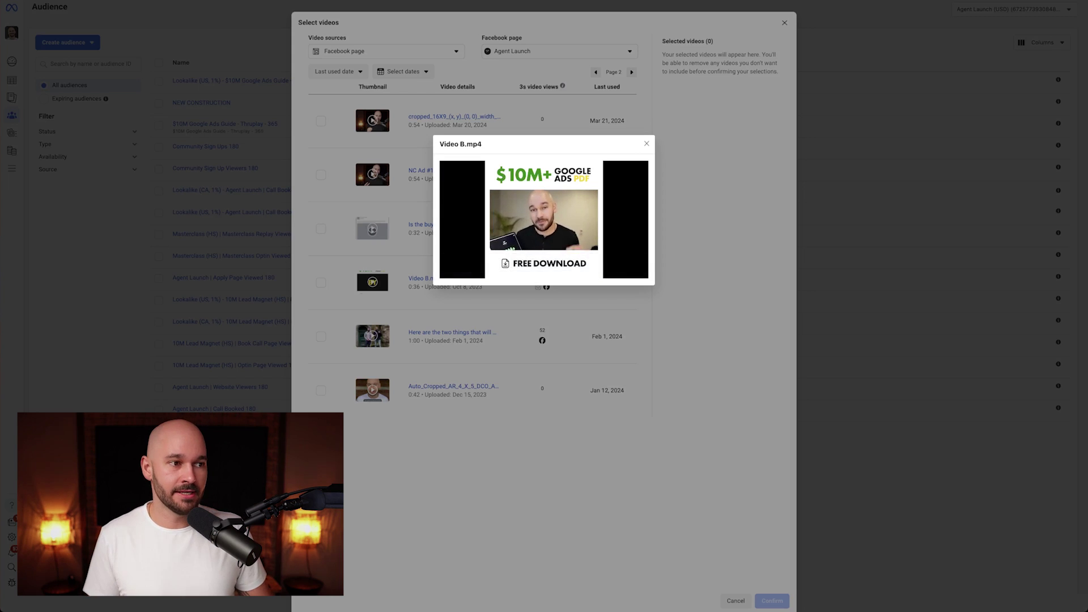
{"action": "key", "text": "Escape"}
{"action": "left_click", "coordinate": [321, 282]}
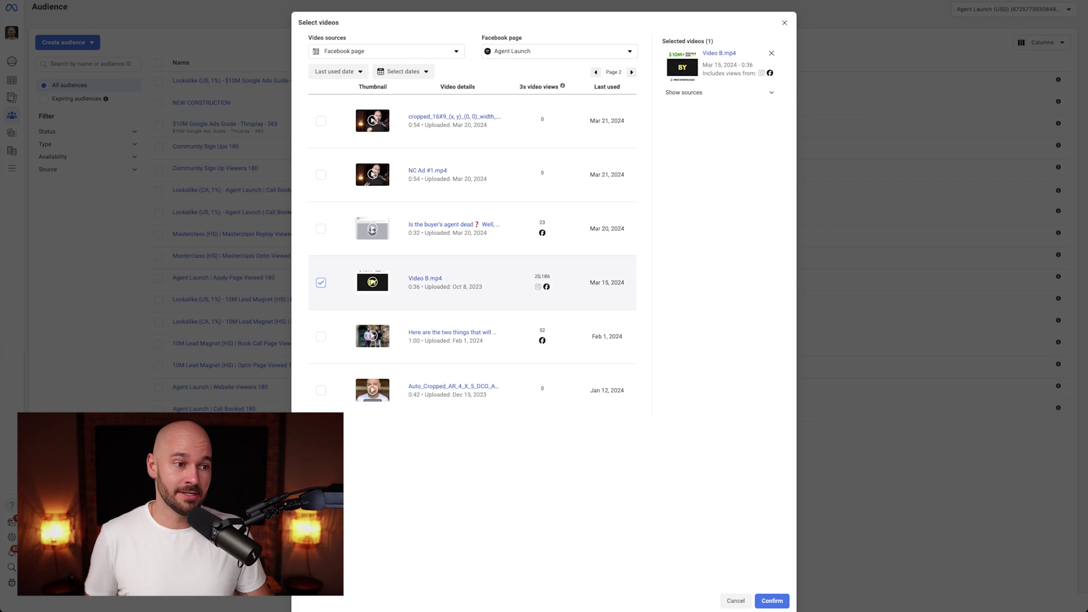
Browse further video pages and add D2oVert.mp4, Video A.mp4, VideoAD_YT_V4.mp4, Direct to offer_V2.mp4 and the "We're on a mission to" video to the selection.
{"action": "left_click", "coordinate": [631, 72]}
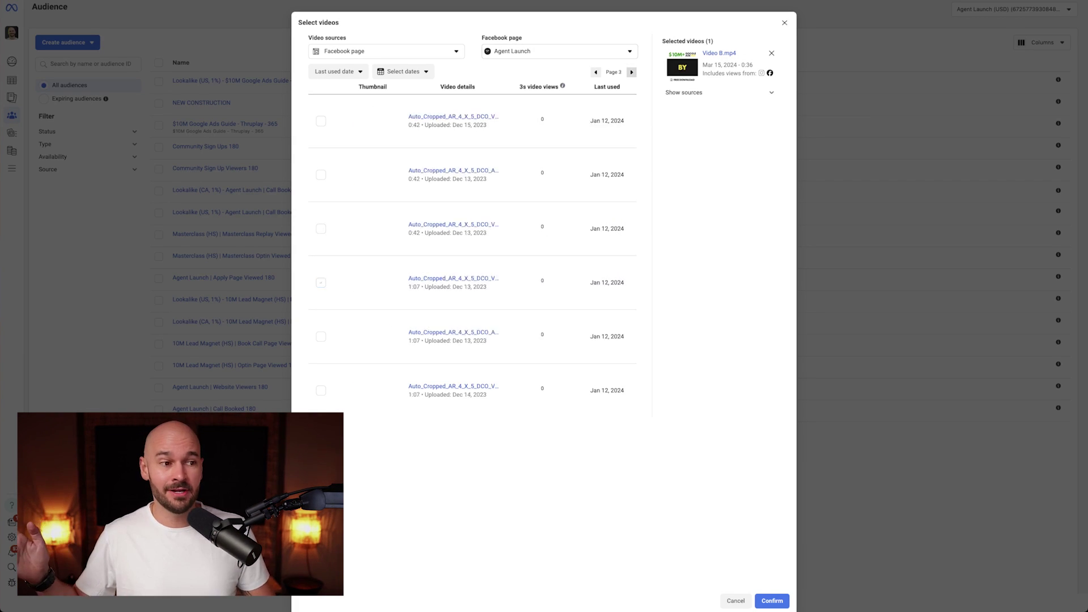
{"action": "left_click", "coordinate": [631, 72]}
{"action": "left_click", "coordinate": [631, 72]}
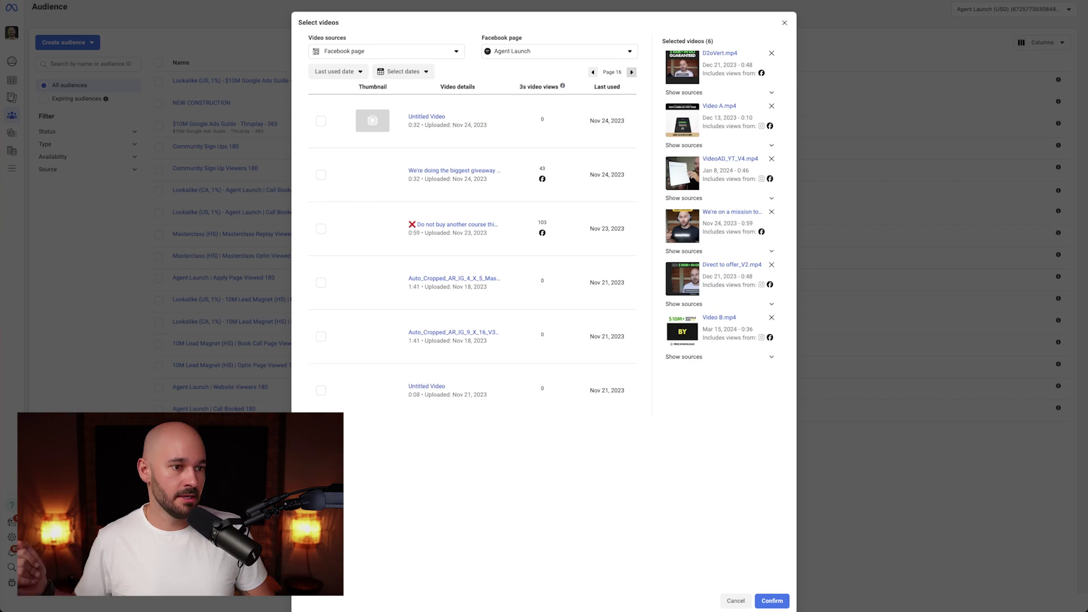
{"action": "left_click", "coordinate": [631, 72]}
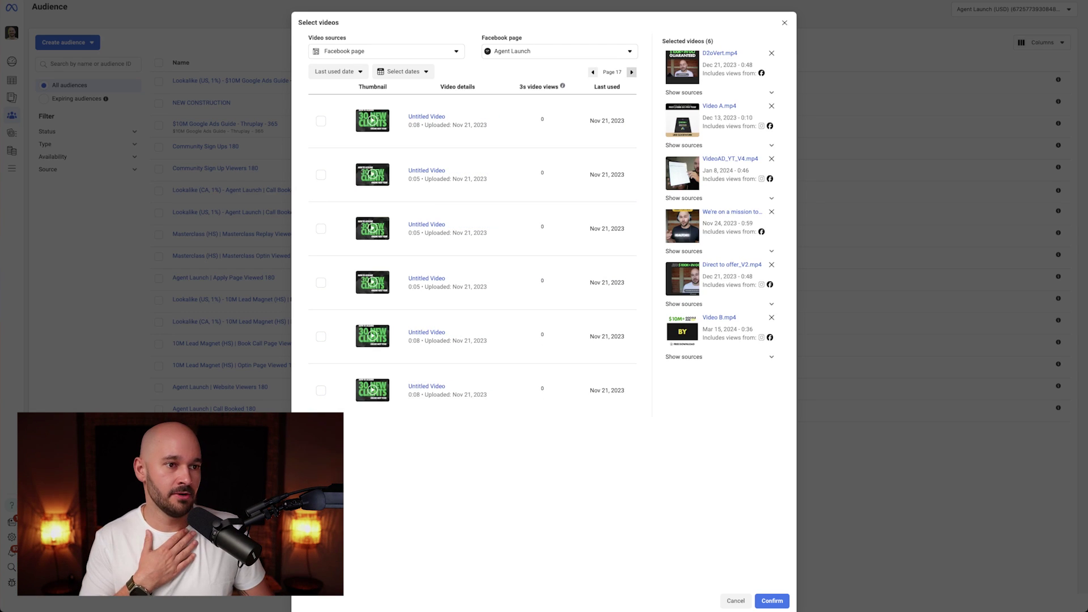
{"action": "left_click", "coordinate": [631, 72]}
{"action": "left_click", "coordinate": [631, 72]}
{"action": "left_click", "coordinate": [631, 72]}
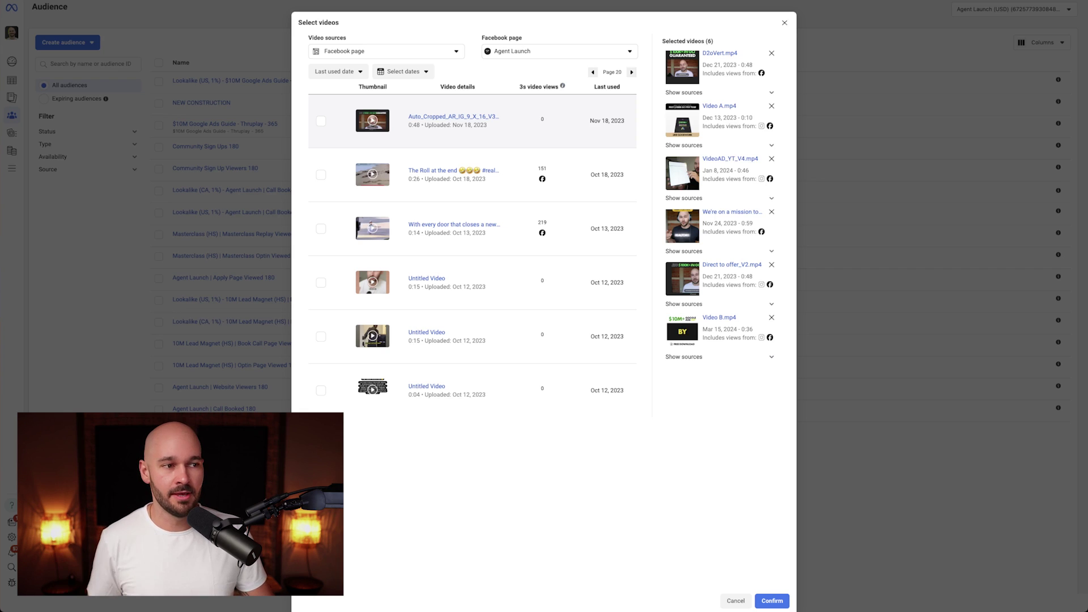
Switch the video source to the agentlaunch Instagram Business profile to list its videos.
{"action": "left_click", "coordinate": [386, 51]}
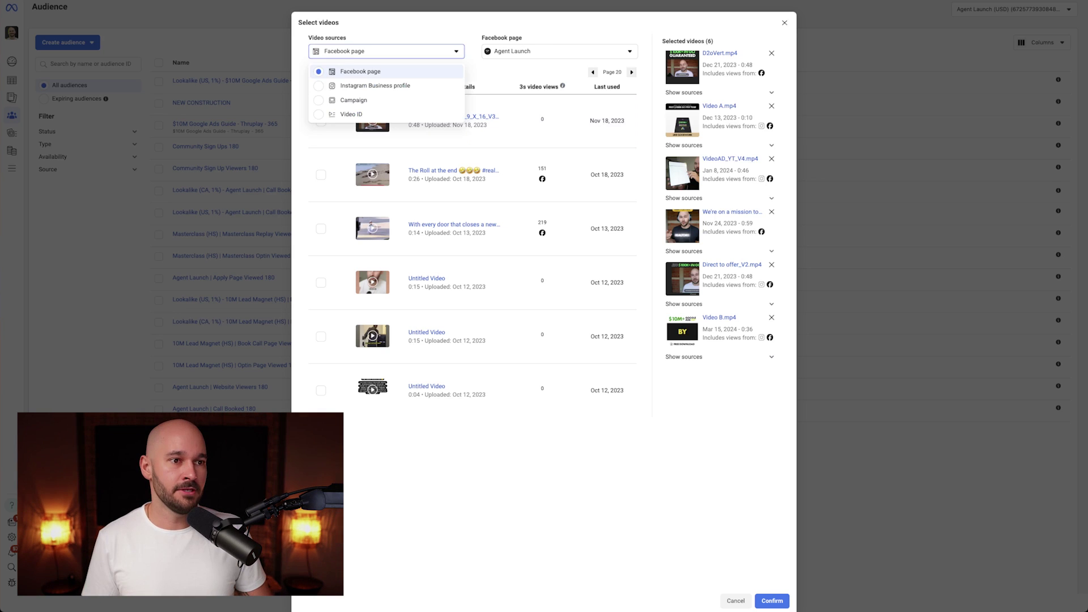
{"action": "left_click", "coordinate": [363, 86]}
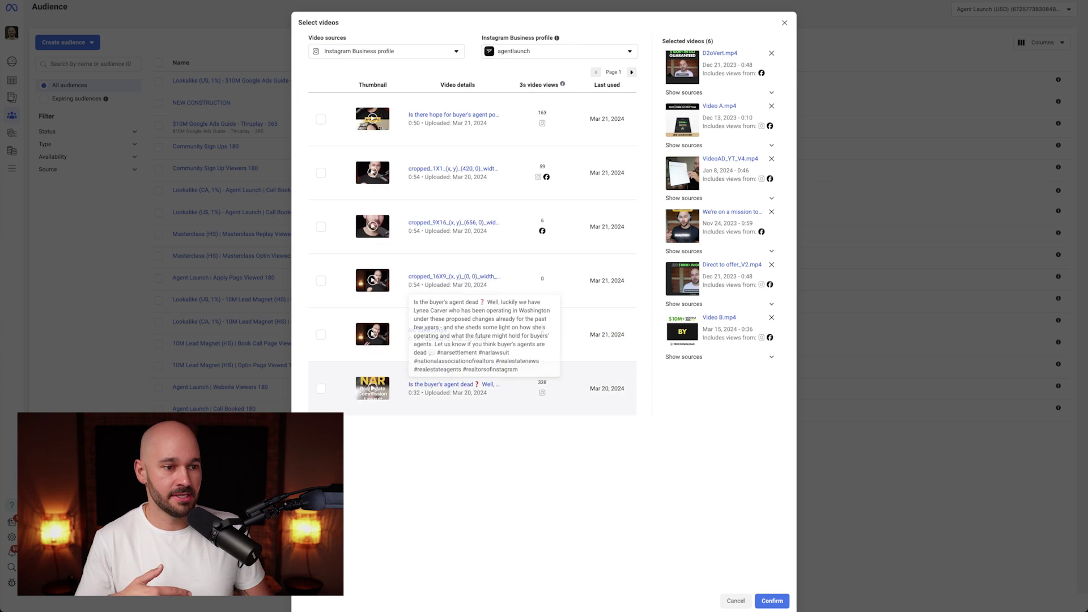
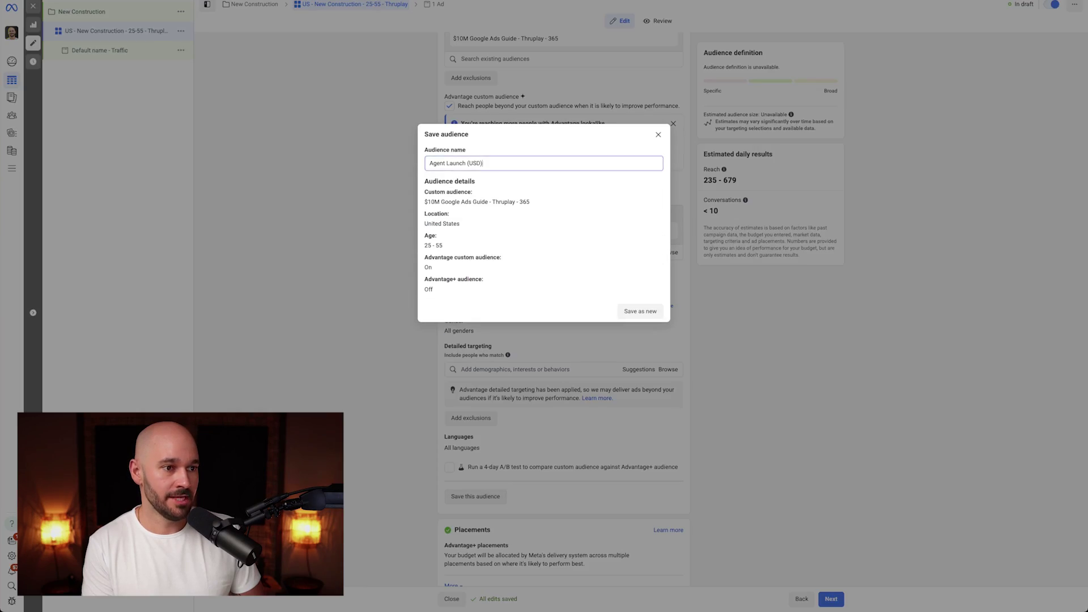
Save the ad set's audience as "$10M Google Ads Guide - 25-55 - Thruplay - 365", based on the custom audience's name.
{"action": "left_click_drag", "start_coordinate": [425, 202], "coordinate": [530, 202]}
{"action": "key", "text": "ctrl+c"}
{"action": "left_click_drag", "start_coordinate": [482, 163], "coordinate": [456, 163]}
{"action": "key", "text": "ctrl+v"}
{"action": "key", "text": "ctrl+a"}
{"action": "key", "text": "ctrl+v"}
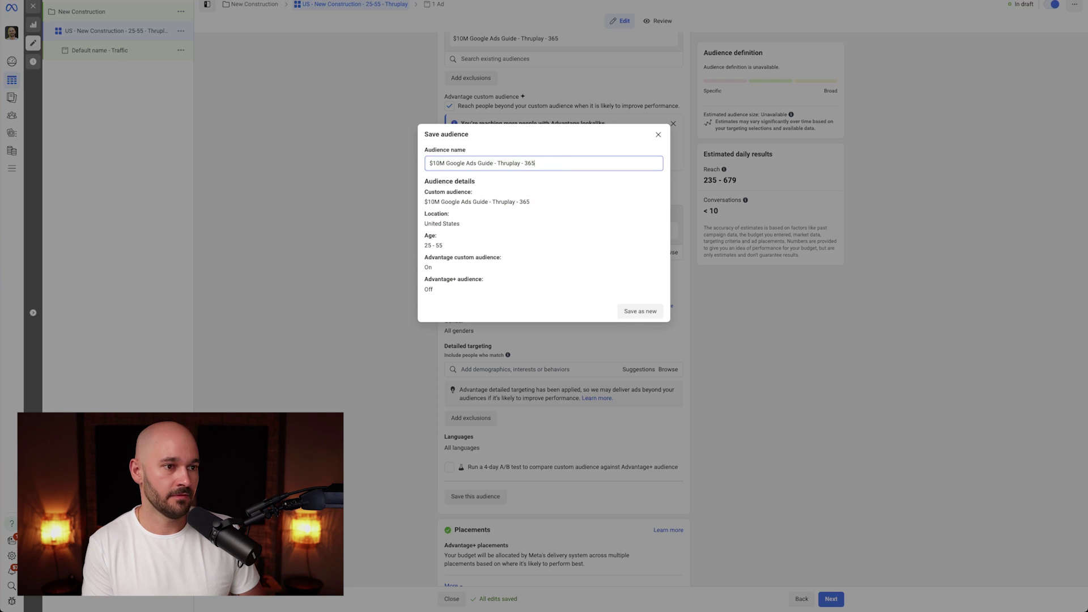
{"action": "left_click", "coordinate": [497, 163]}
{"action": "type", "text": "- 25-55 -"}
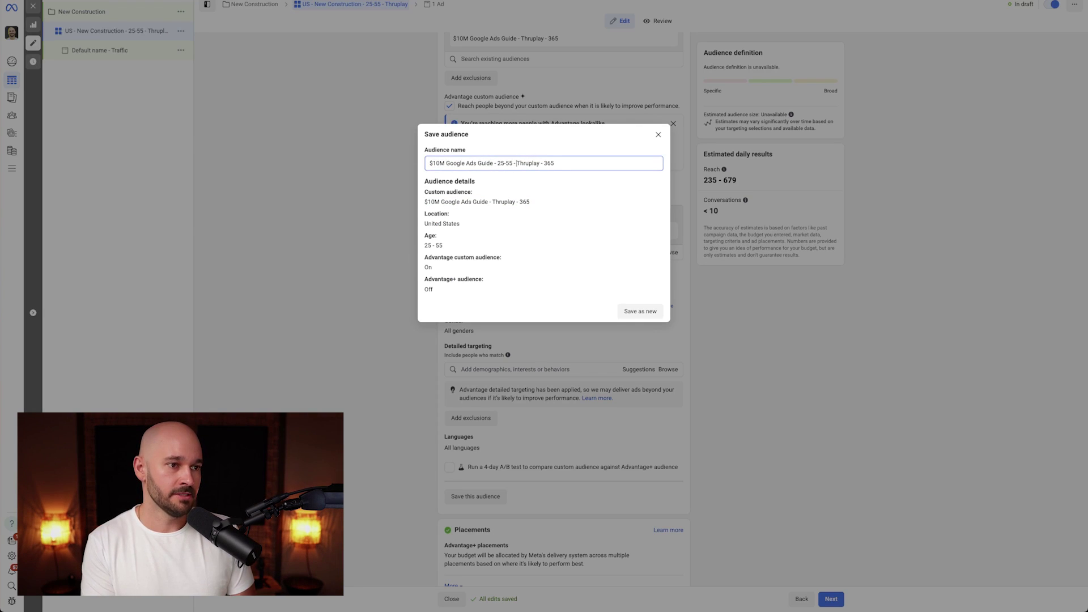
{"action": "key", "text": "Return"}
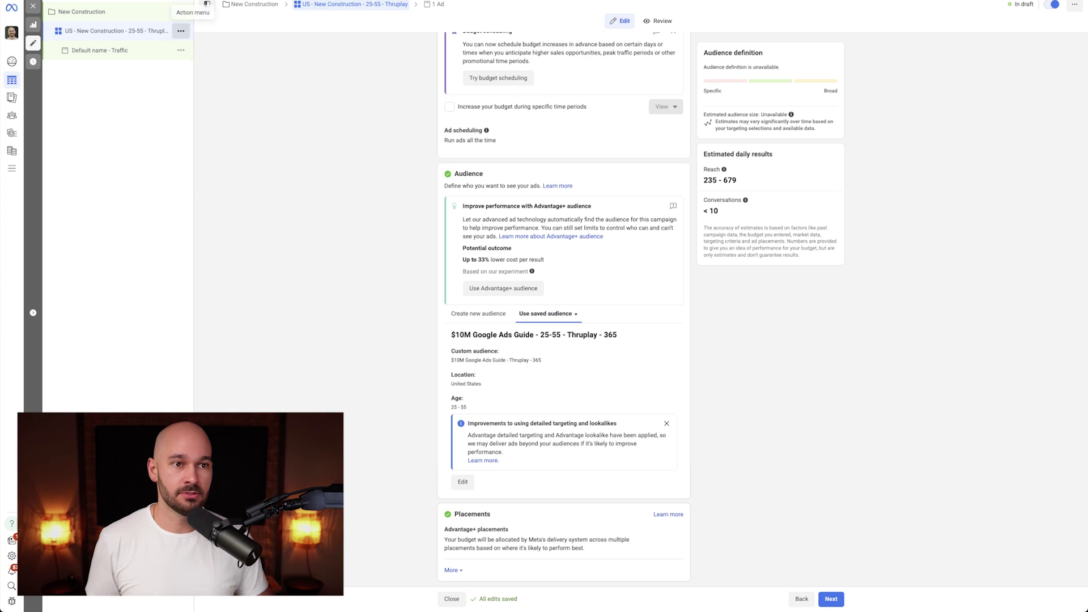
{"action": "left_click", "coordinate": [181, 30]}
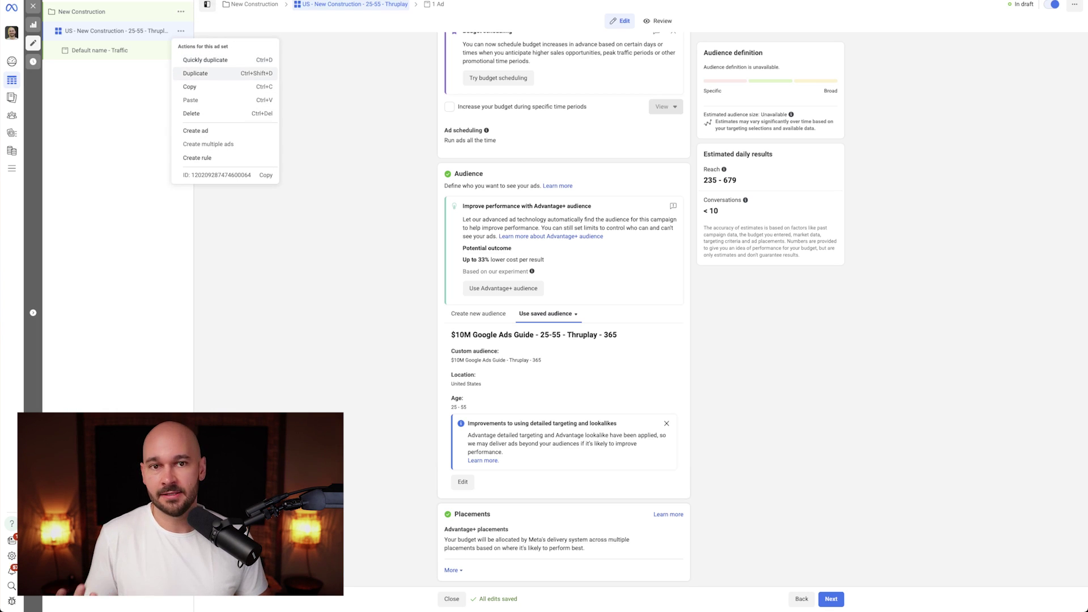
{"action": "key", "text": "Escape"}
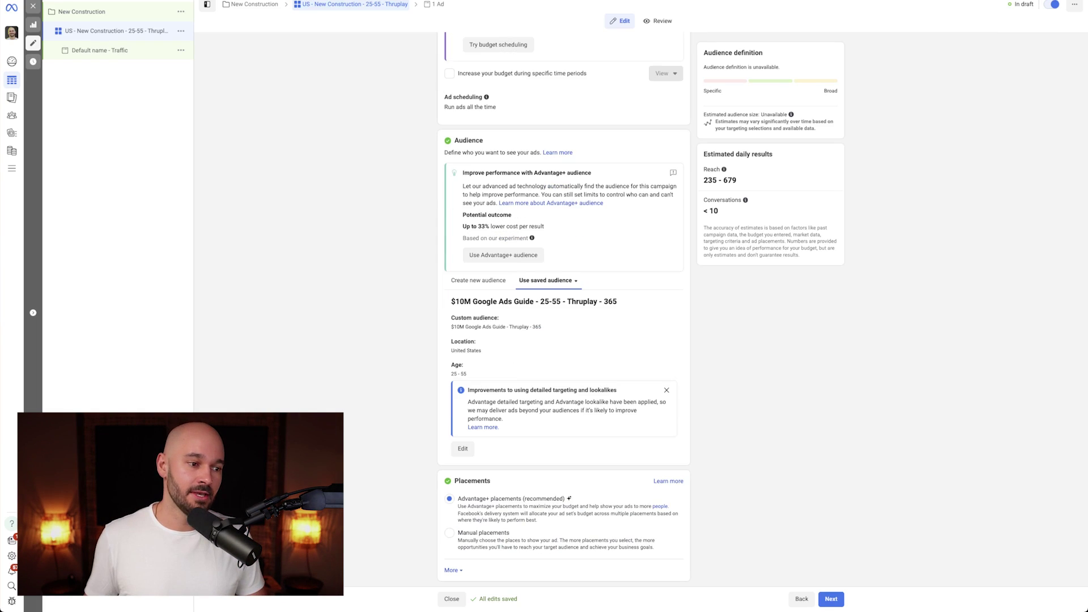
Switch the ad set to manual placements, exclude Apps and sites, and inspect the Feeds and Apps and sites placements.
{"action": "left_click", "coordinate": [449, 533]}
{"action": "scroll", "coordinate": [563, 311], "scroll_direction": "down", "scroll_amount": 5}
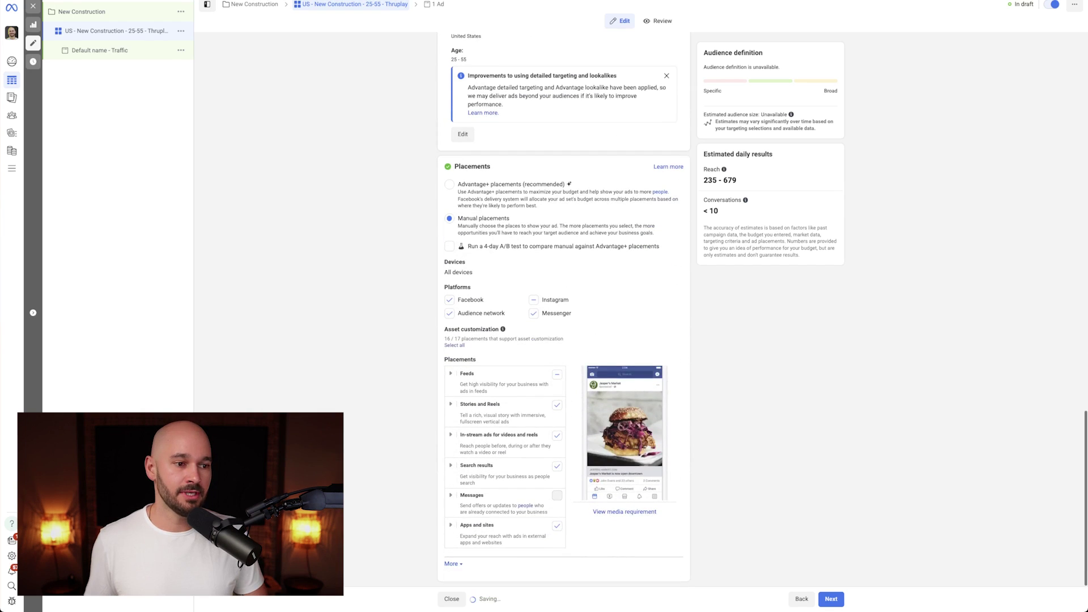
{"action": "left_click", "coordinate": [451, 373]}
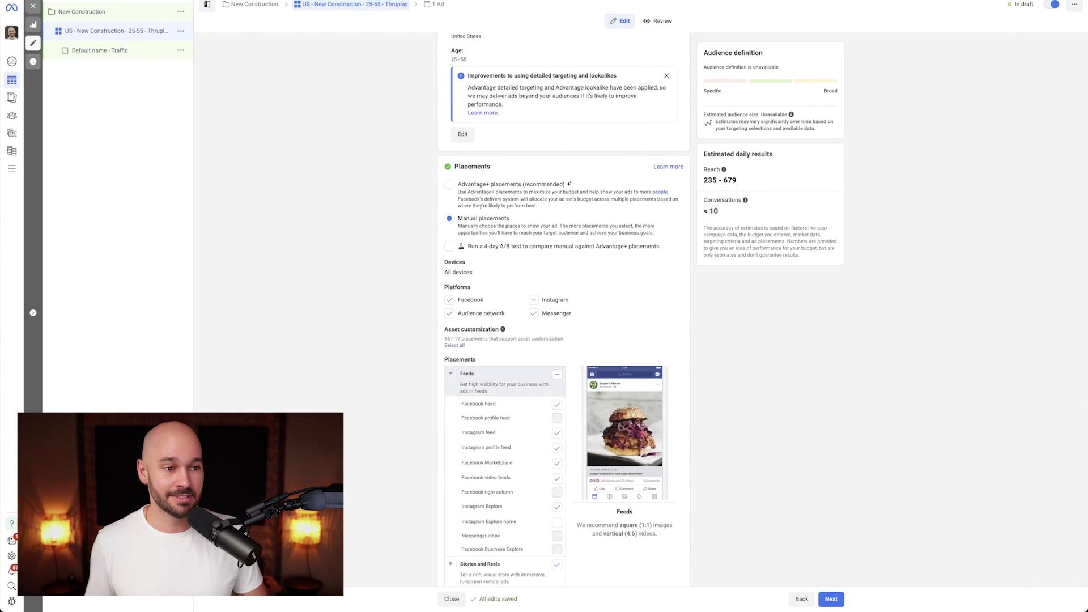
{"action": "scroll", "coordinate": [454, 374], "scroll_direction": "down", "scroll_amount": 3}
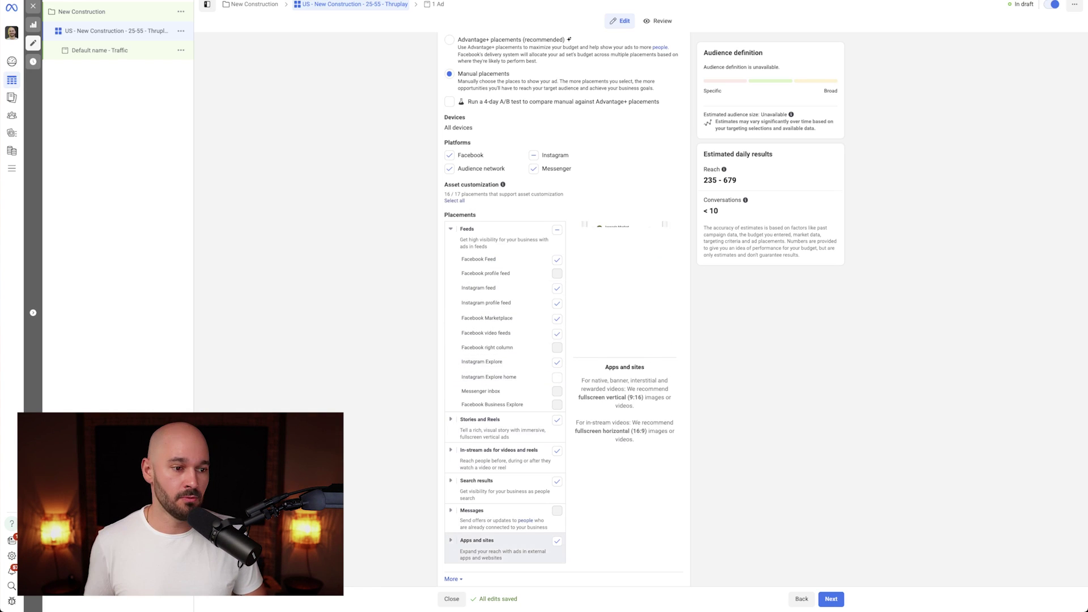
{"action": "left_click", "coordinate": [557, 541]}
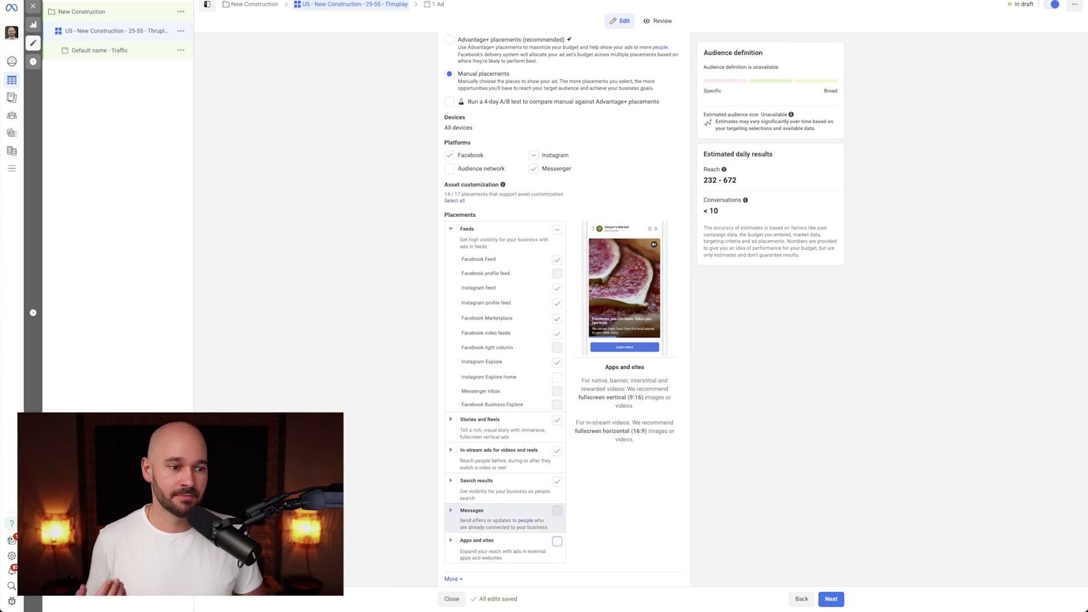
{"action": "left_click", "coordinate": [557, 481]}
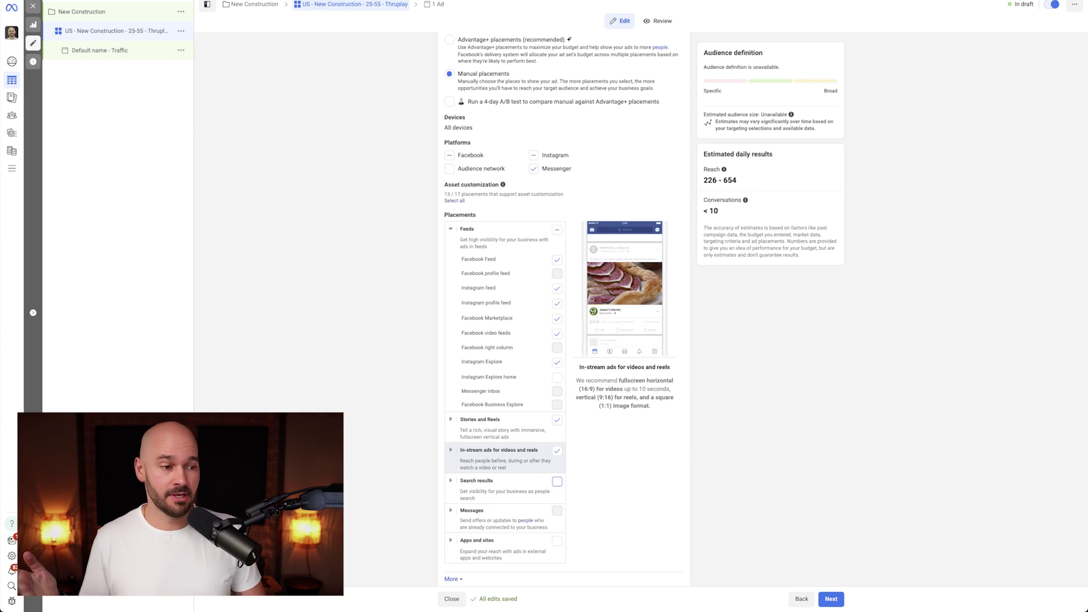
{"action": "left_click", "coordinate": [557, 481]}
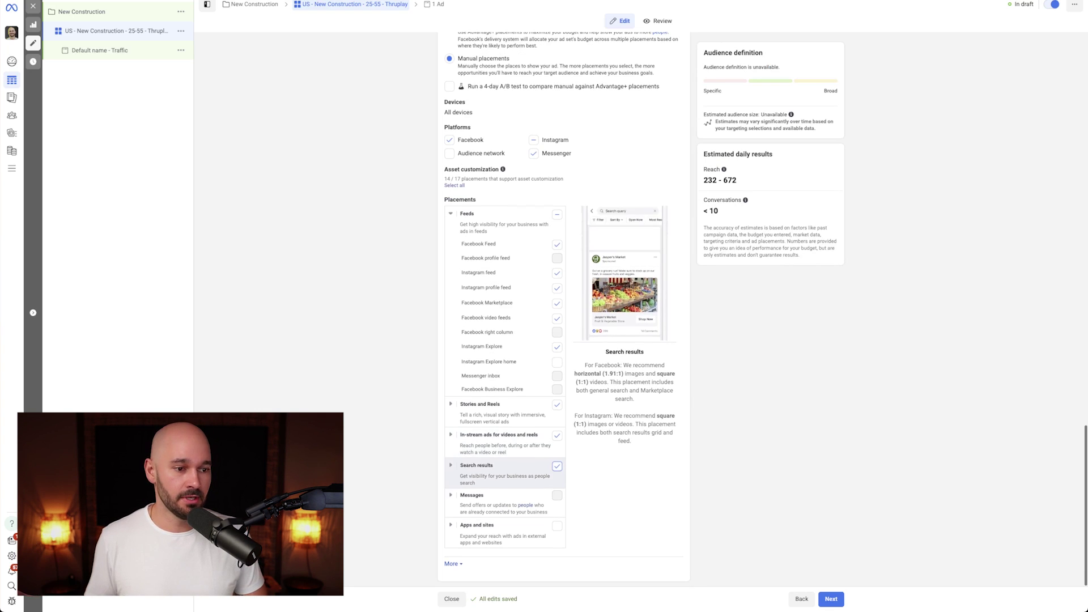
{"action": "left_click", "coordinate": [476, 540]}
{"action": "scroll", "coordinate": [504, 524], "scroll_direction": "down", "scroll_amount": 1}
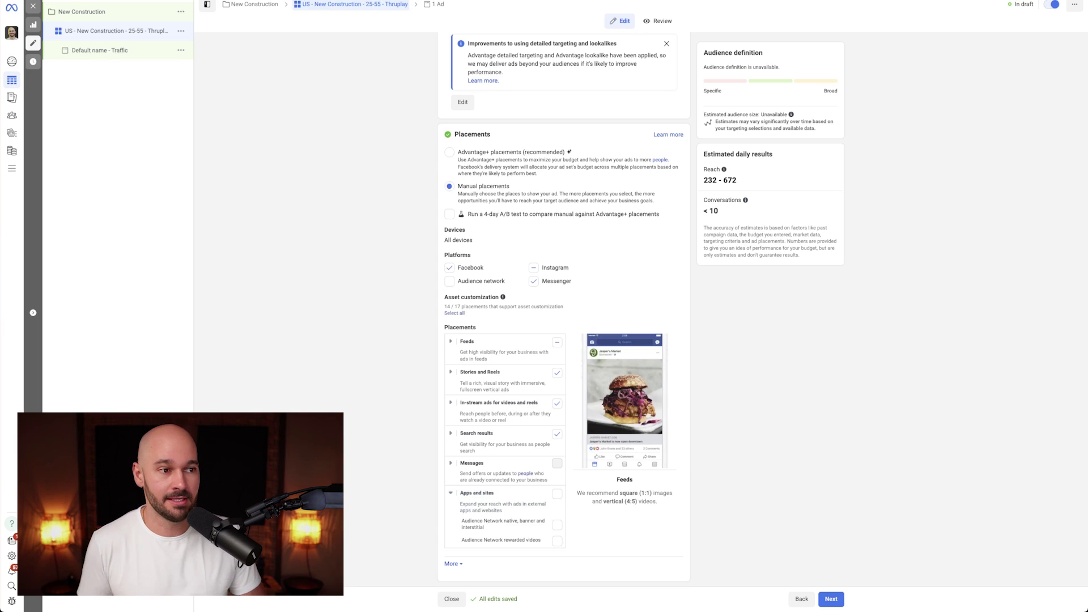
Compare Advantage+ placements with manual placements once more and leave the ad set on Advantage+ placements.
{"action": "left_click", "coordinate": [449, 151]}
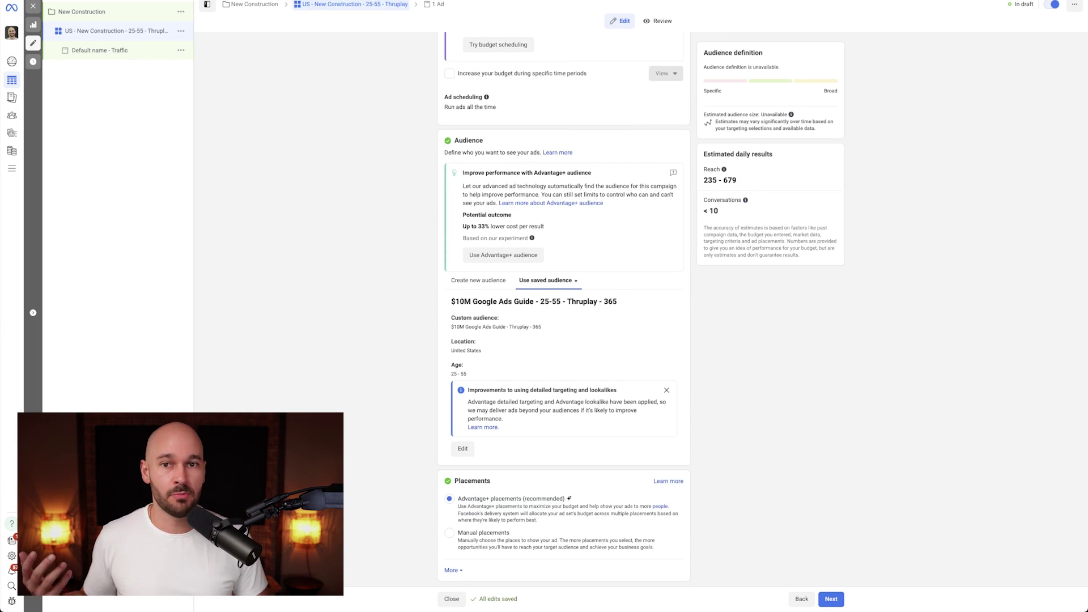
{"action": "left_click", "coordinate": [449, 533]}
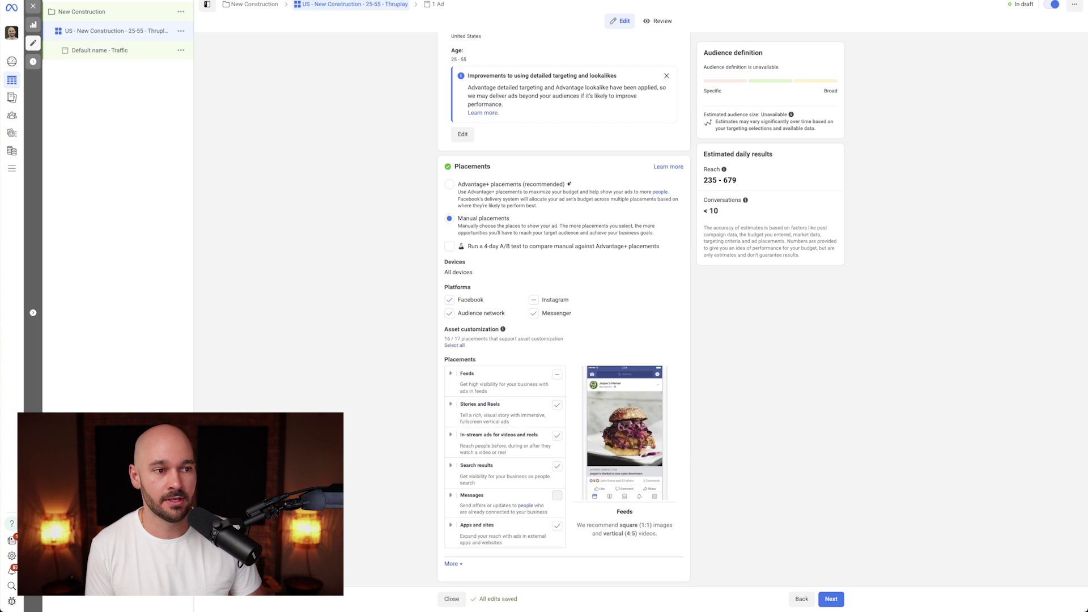
{"action": "left_click", "coordinate": [450, 184]}
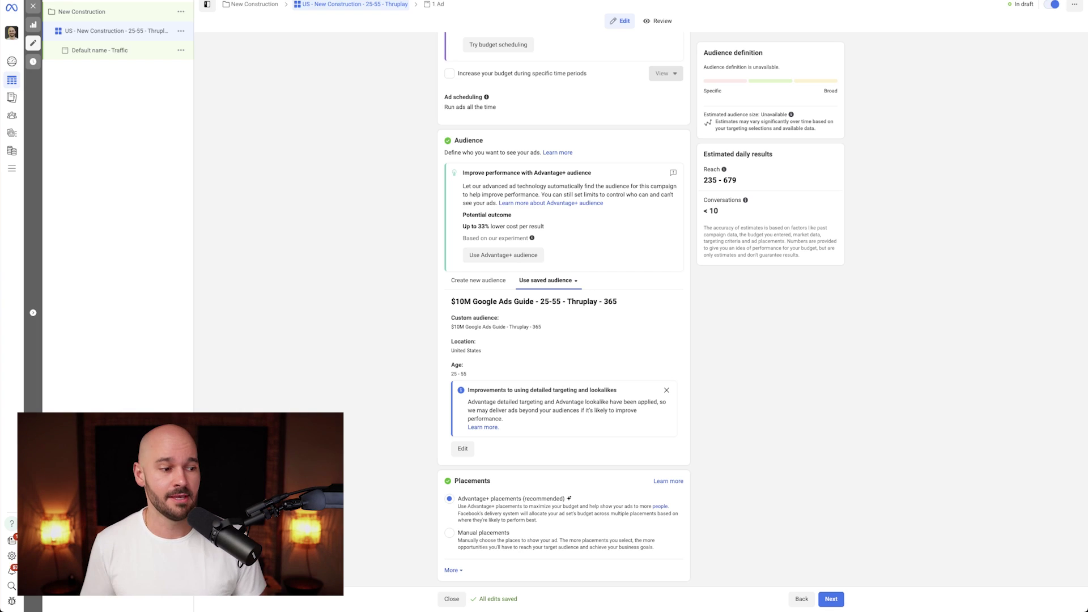
Add the untrimmed account video NC Ad #1.mp4 to the ad, using the 1:1 crop for feeds and in-stream placements.
{"action": "left_click", "coordinate": [830, 599]}
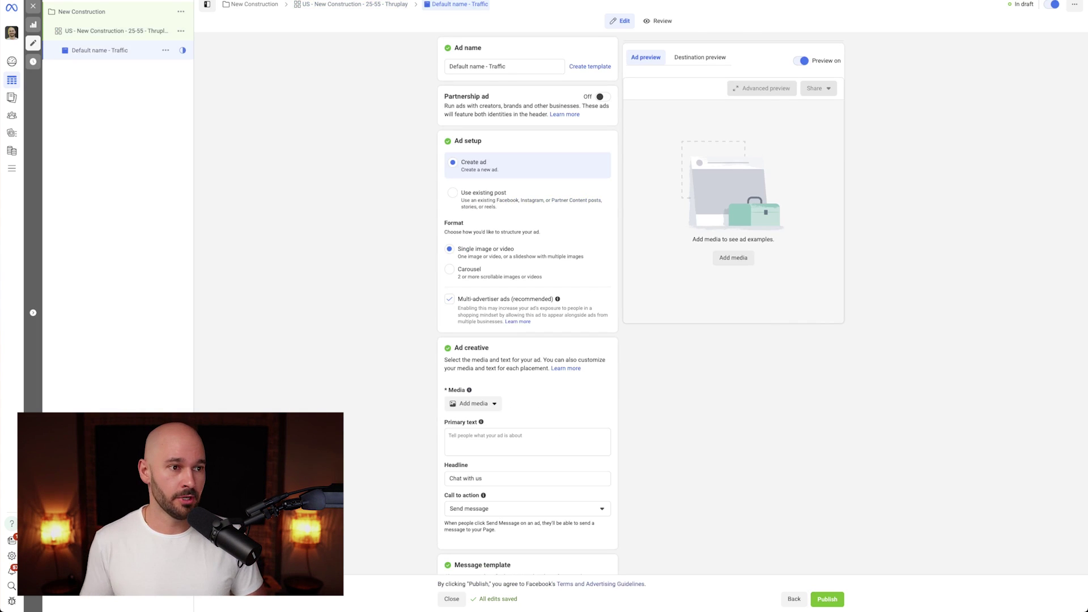
{"action": "scroll", "coordinate": [527, 306], "scroll_direction": "down", "scroll_amount": 1}
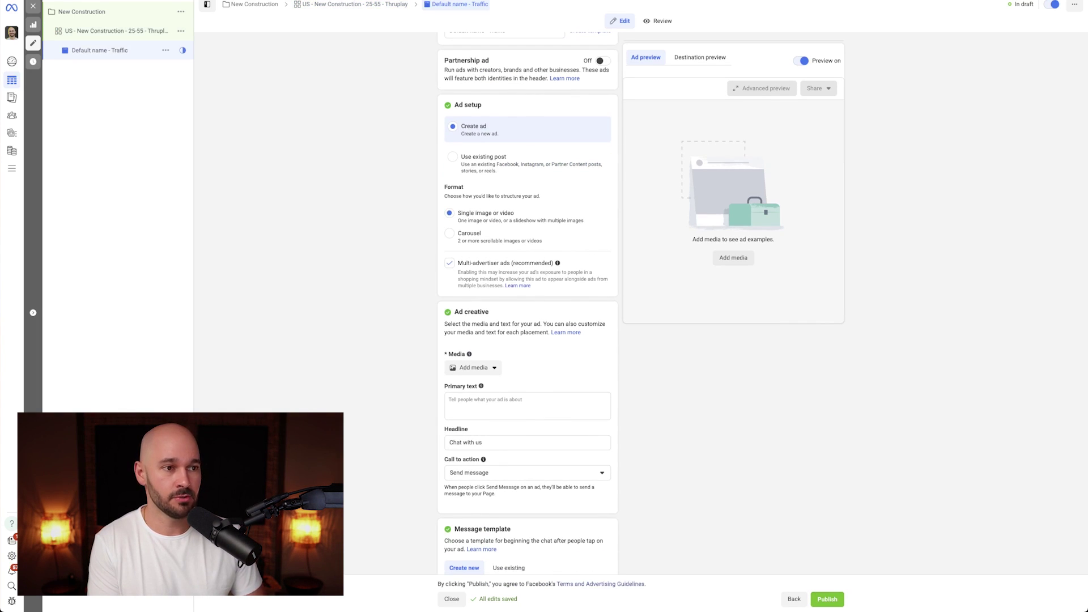
{"action": "scroll", "coordinate": [527, 306], "scroll_direction": "down", "scroll_amount": 4}
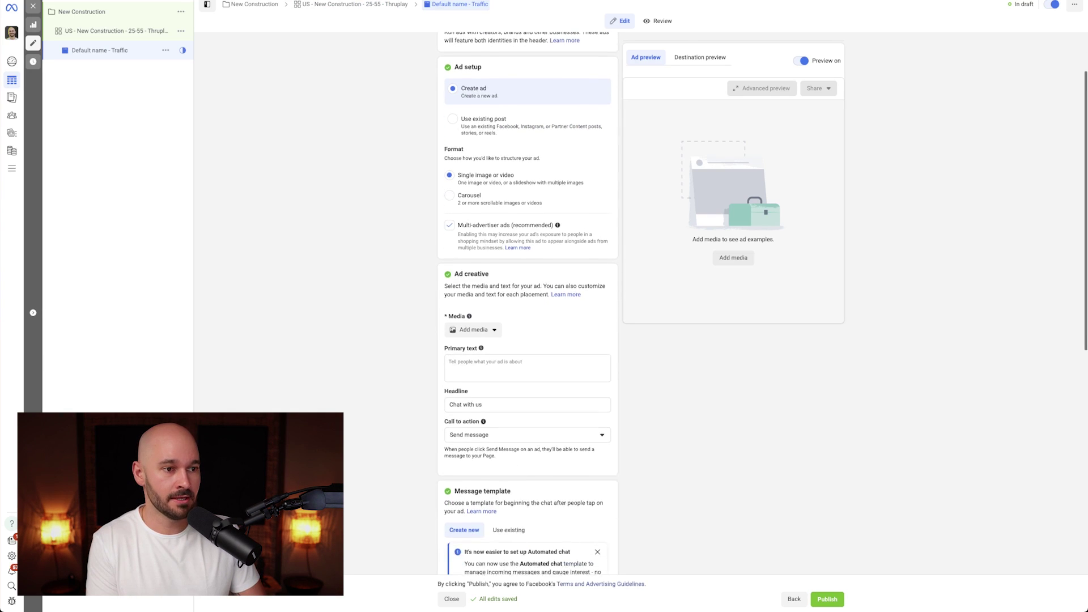
{"action": "left_click", "coordinate": [473, 229]}
{"action": "left_click", "coordinate": [474, 262]}
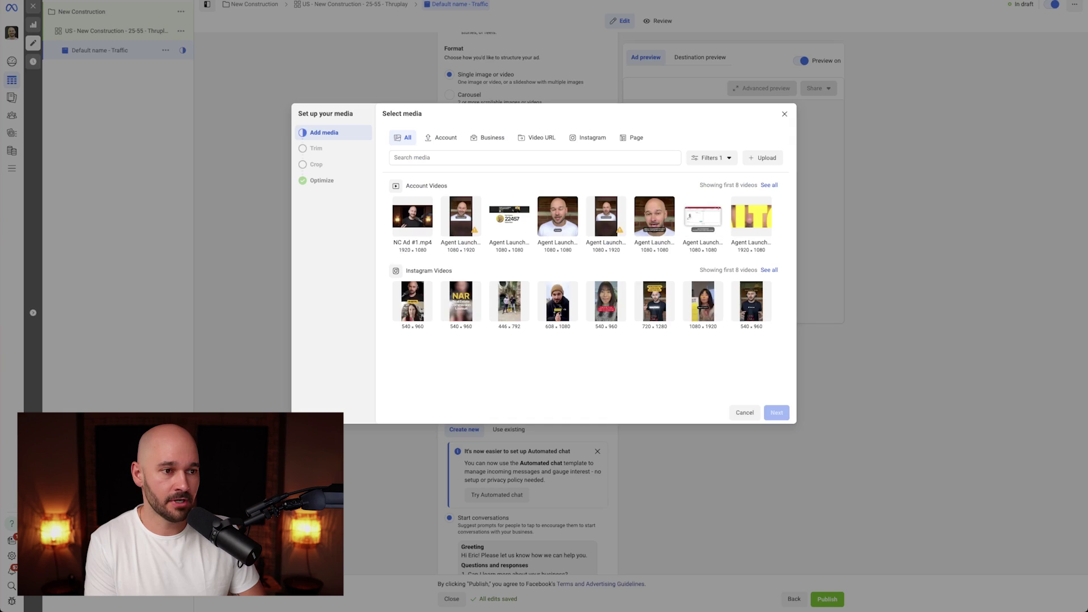
{"action": "left_click", "coordinate": [413, 216]}
{"action": "left_click", "coordinate": [777, 413]}
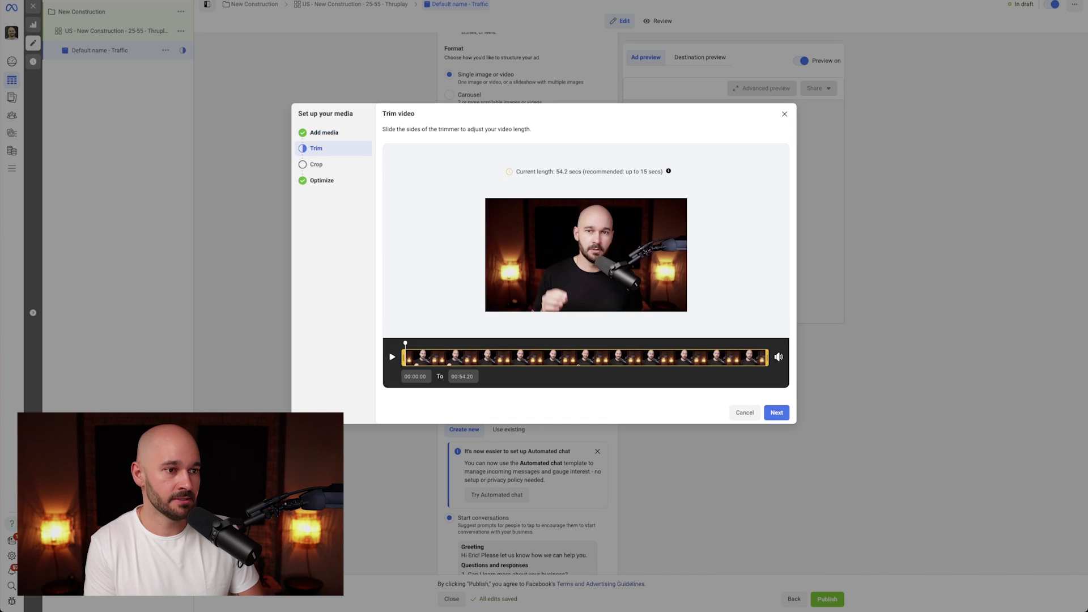
{"action": "left_click", "coordinate": [776, 413]}
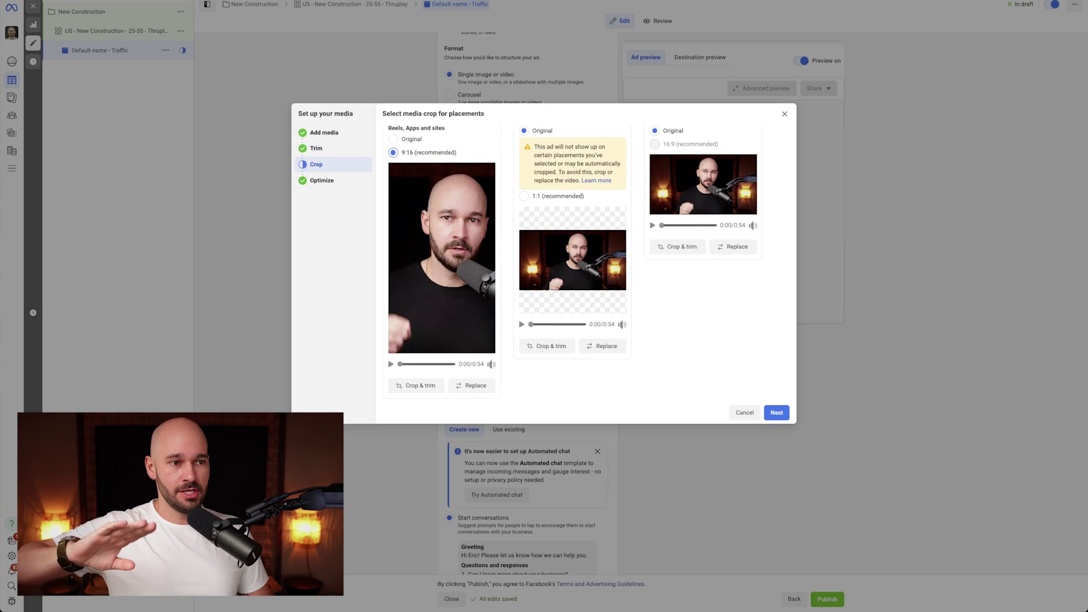
{"action": "left_click", "coordinate": [524, 241]}
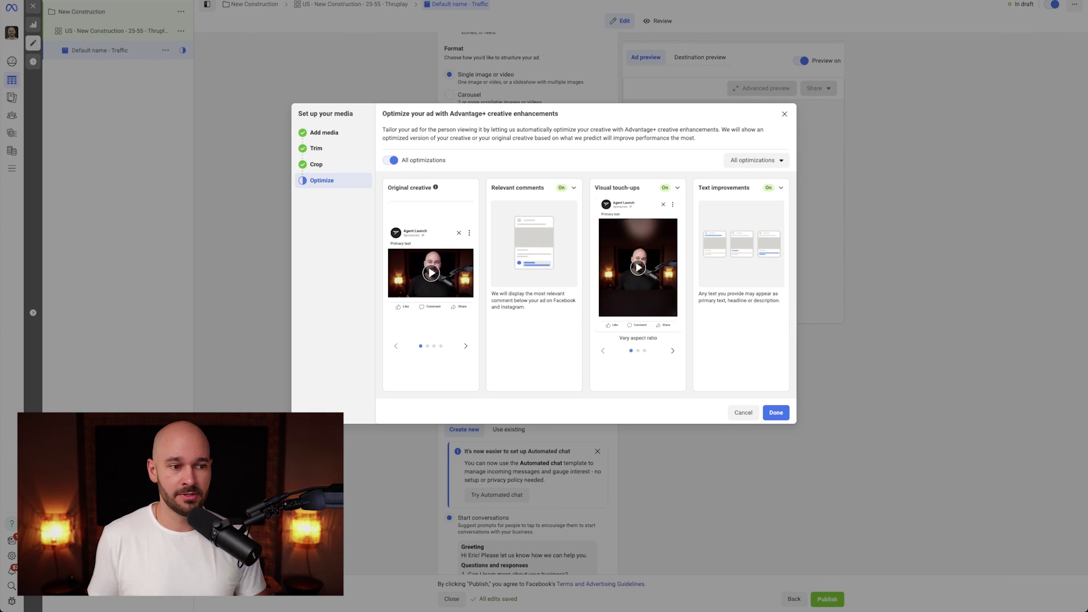
Look through the original creative and Visual touch-ups previews of the Advantage+ creative enhancements.
{"action": "left_click", "coordinate": [465, 346]}
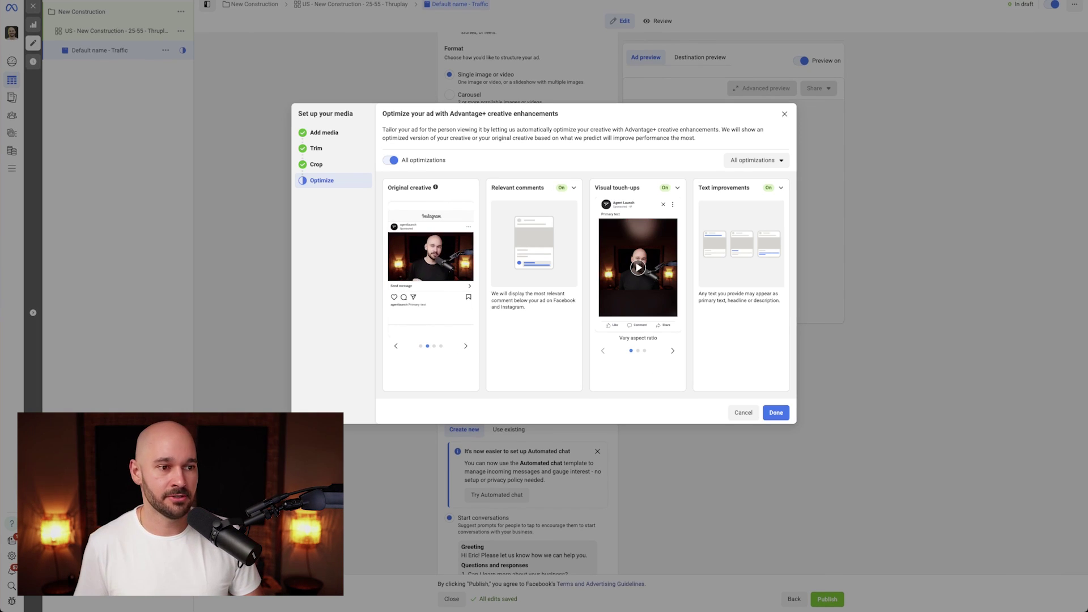
{"action": "left_click", "coordinate": [673, 350]}
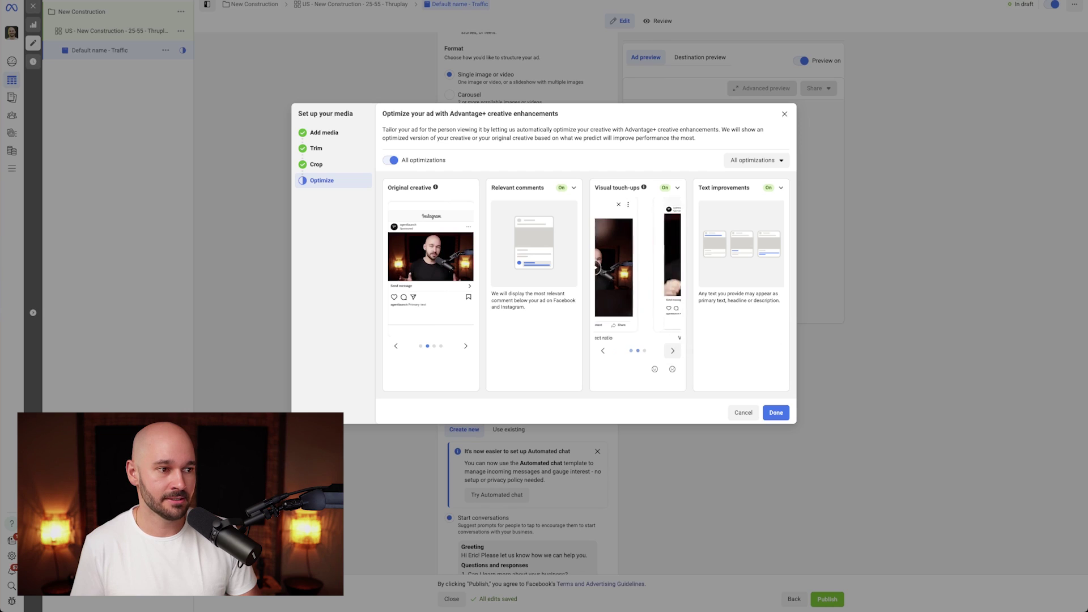
{"action": "left_click", "coordinate": [672, 350]}
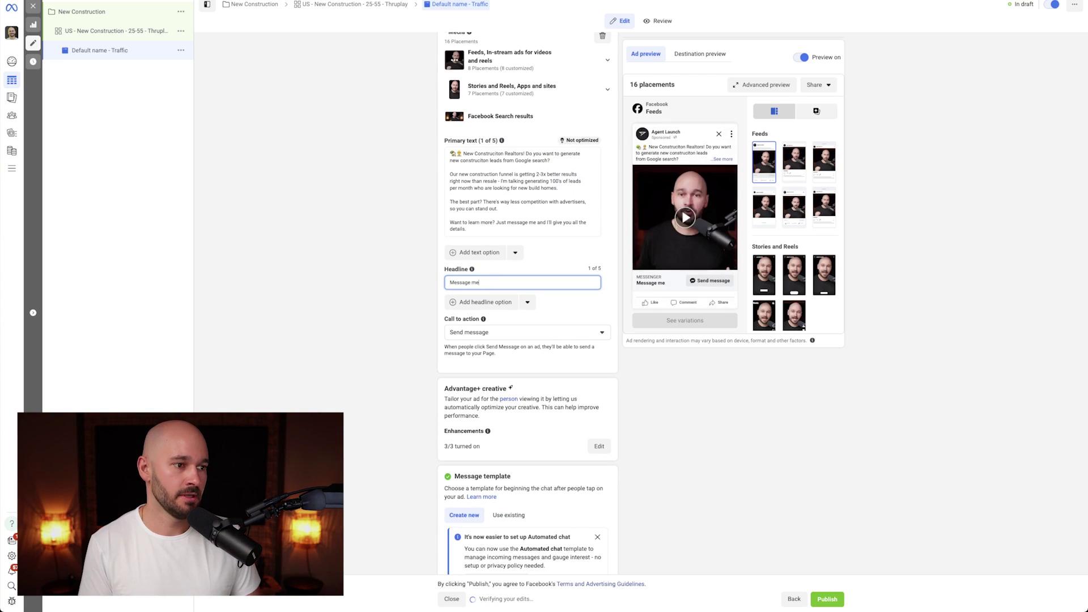
Review the ad's call-to-action options without replacing Send message.
{"action": "left_click", "coordinate": [527, 332]}
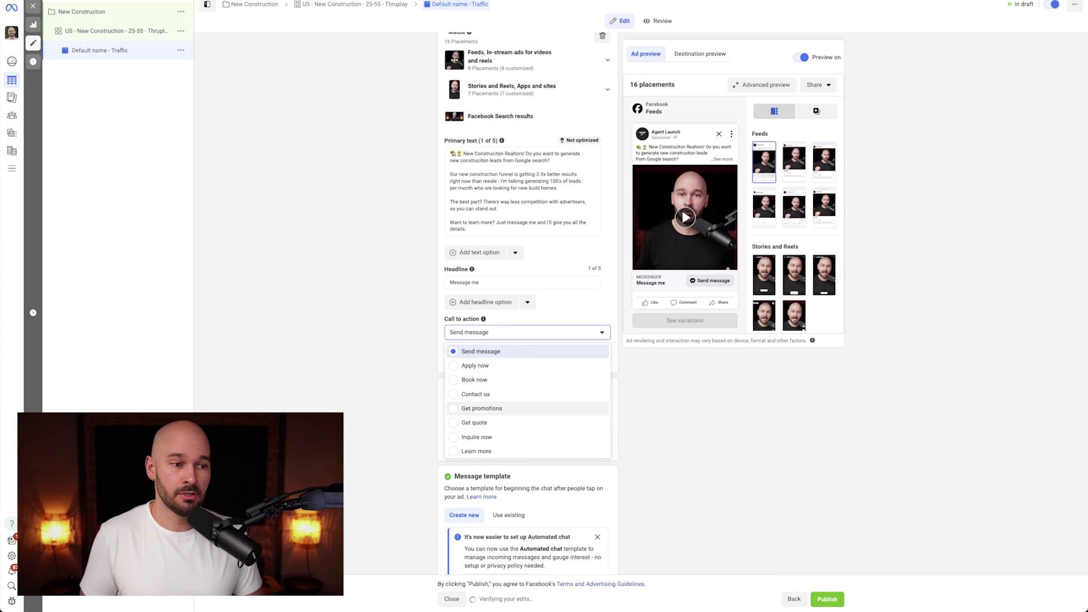
{"action": "scroll", "coordinate": [527, 408], "scroll_direction": "down", "scroll_amount": 1}
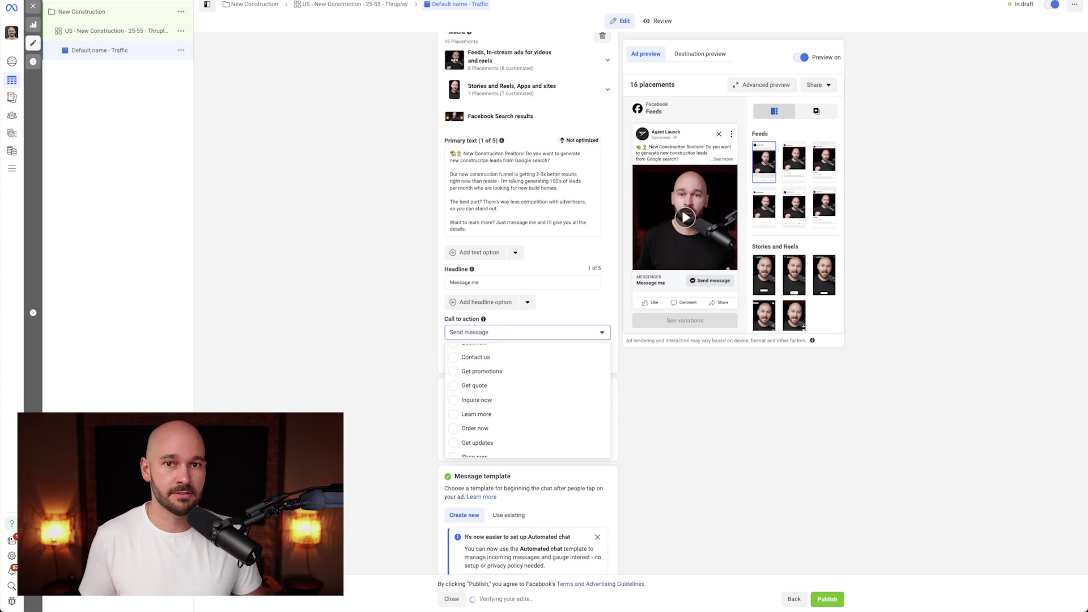
{"action": "key", "text": "Escape"}
Use the existing message template Messenger - New Construction for the ad.
{"action": "scroll", "coordinate": [527, 300], "scroll_direction": "down", "scroll_amount": 7}
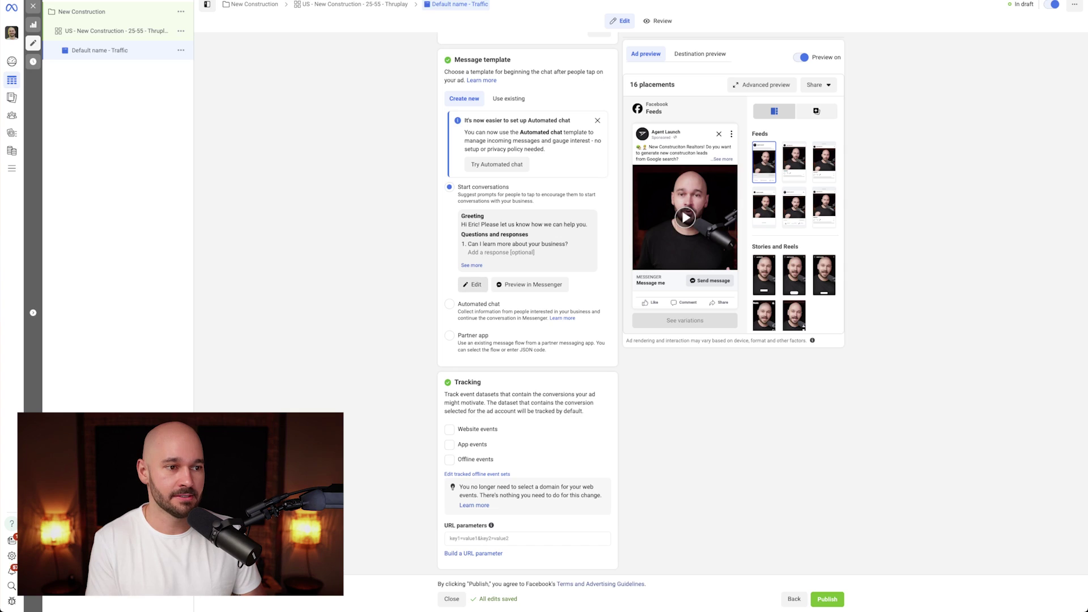
{"action": "left_click", "coordinate": [509, 98]}
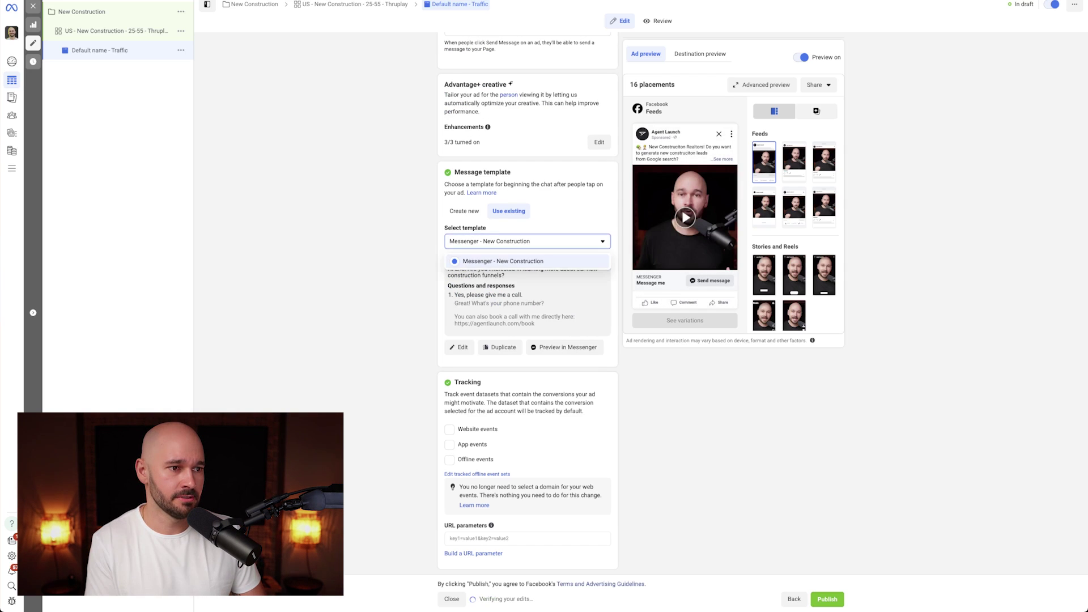
Open the Messenger - New Construction template and examine its greeting, frequently asked question and automated response.
{"action": "left_click", "coordinate": [459, 347]}
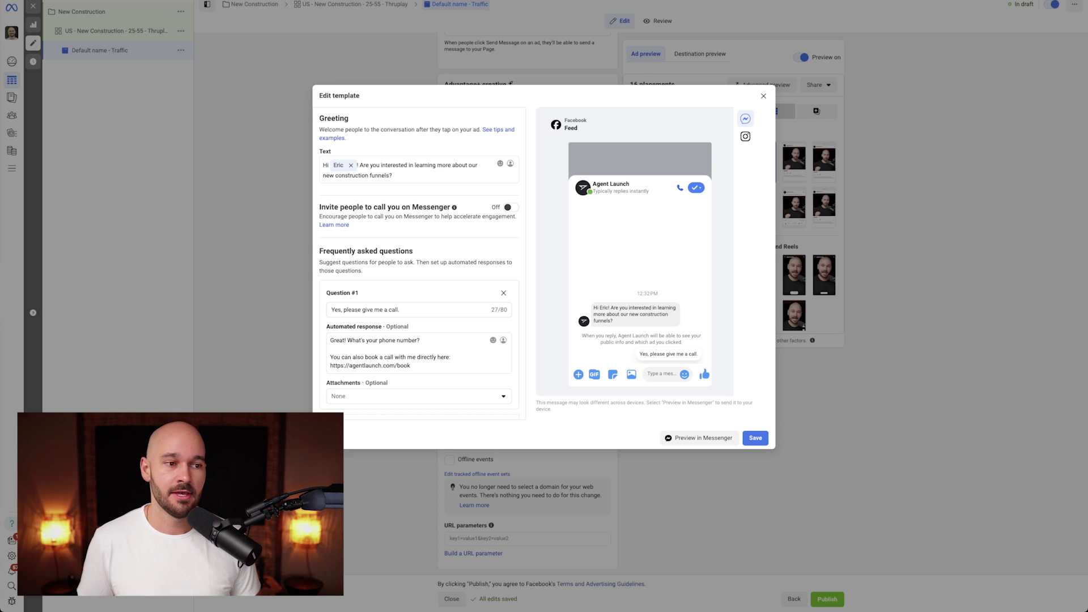
{"action": "scroll", "coordinate": [419, 261], "scroll_direction": "down", "scroll_amount": 1}
{"action": "scroll", "coordinate": [420, 261], "scroll_direction": "down", "scroll_amount": 3}
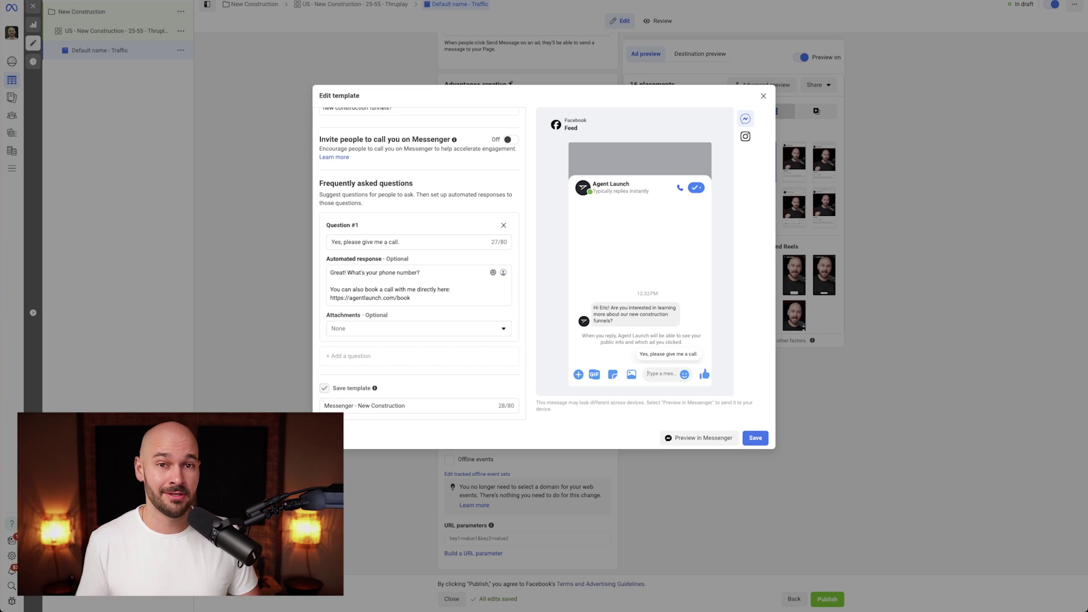
{"action": "triple_click", "coordinate": [374, 272]}
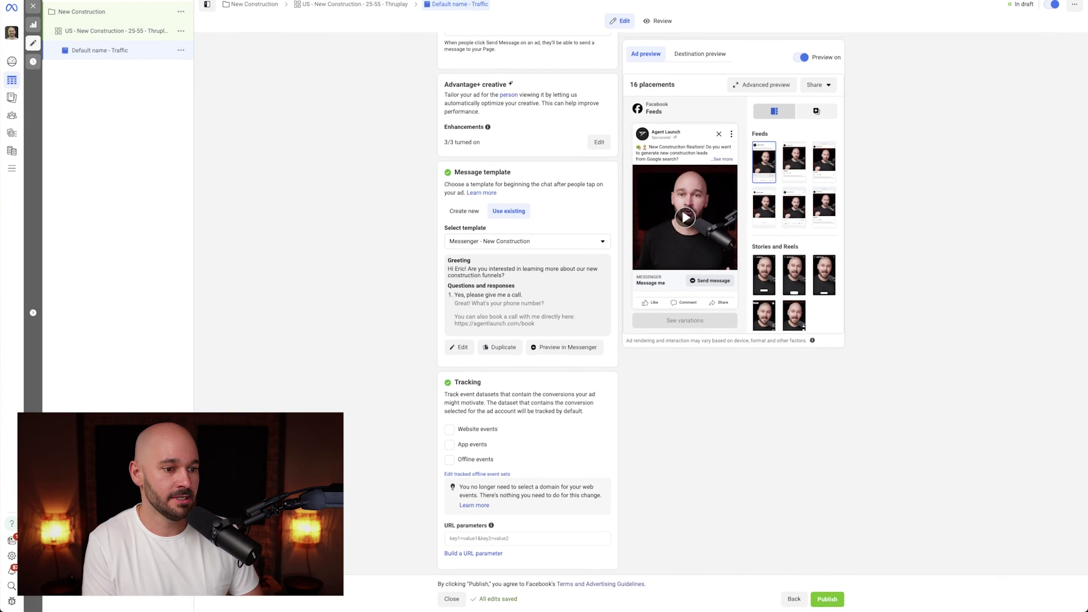
Publish the New Construction campaign with its ad set and ad, and open the ad account's audience list.
{"action": "left_click", "coordinate": [827, 599]}
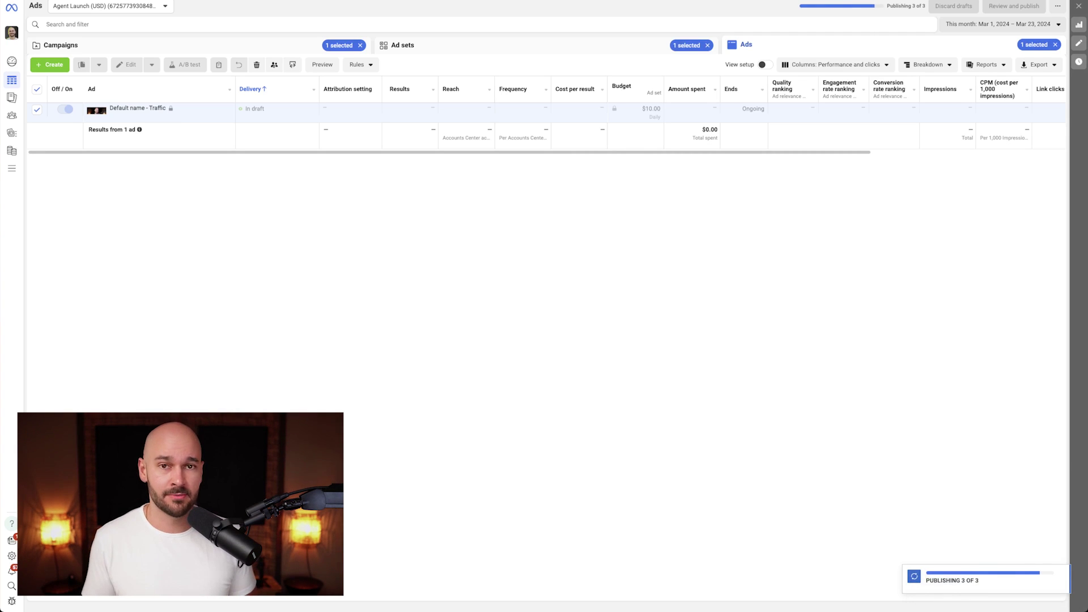
{"action": "mouse_move", "coordinate": [11, 97]}
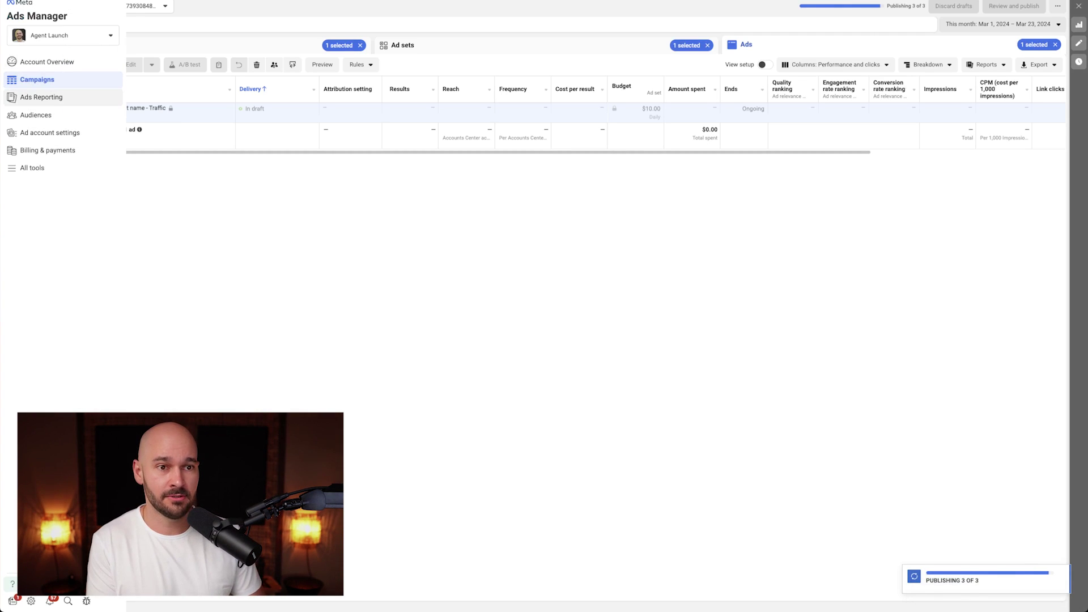
{"action": "left_click", "coordinate": [11, 115]}
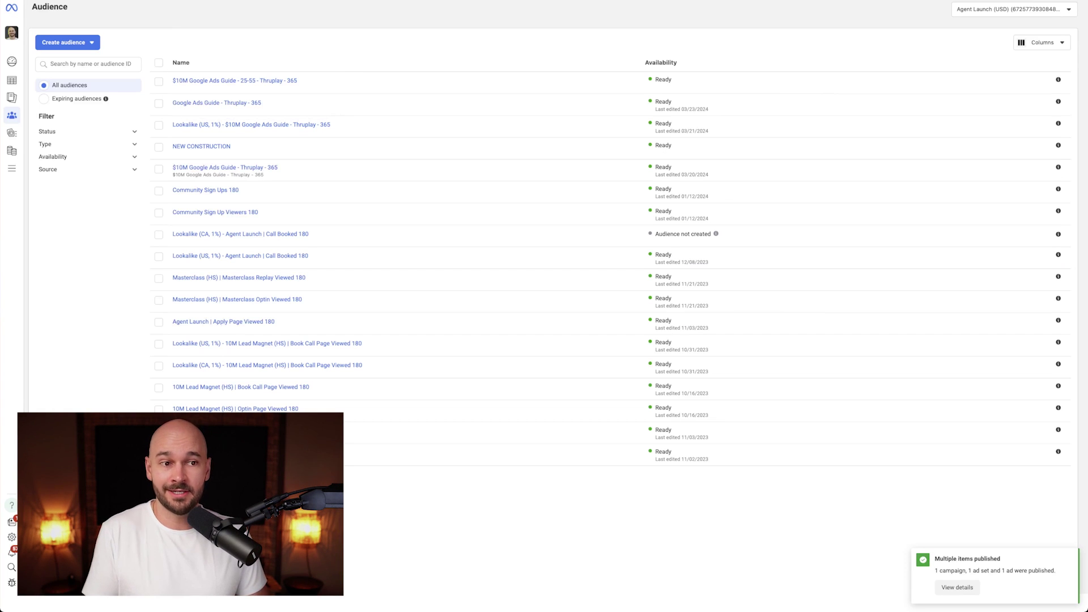
Start creating a lookalike audience with the custom audience Google Ads Guide - Thruplay - 365 as its source.
{"action": "mouse_move", "coordinate": [251, 125]}
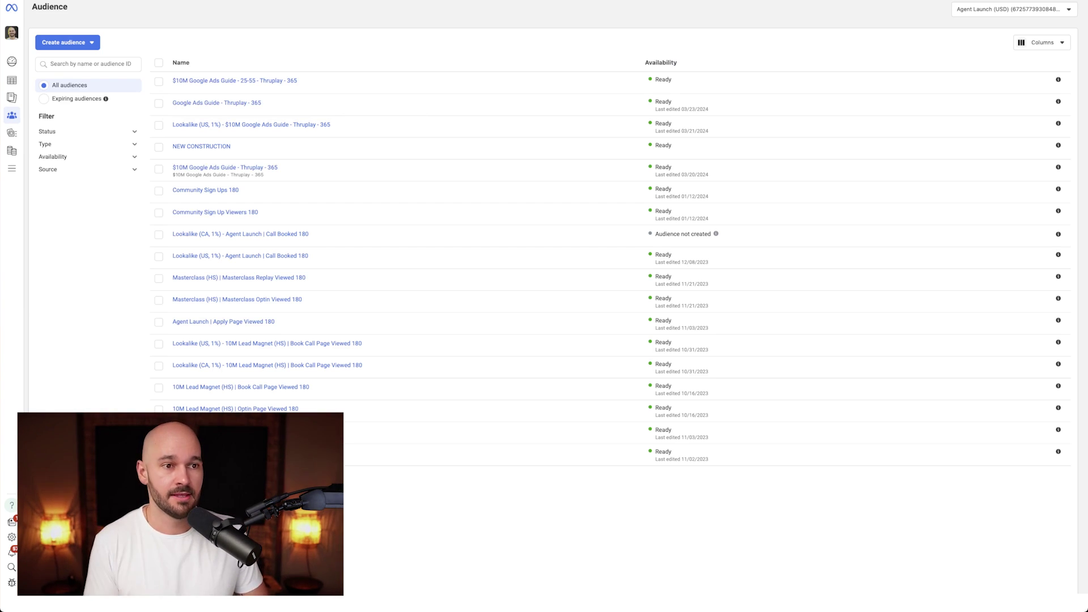
{"action": "left_click", "coordinate": [159, 103]}
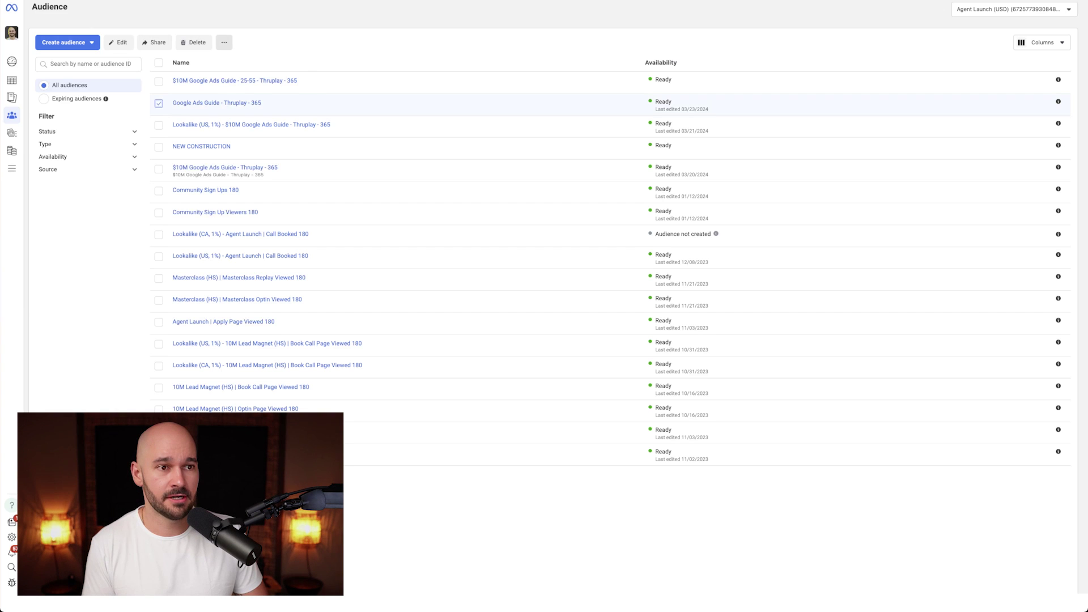
{"action": "left_click", "coordinate": [224, 42]}
{"action": "left_click", "coordinate": [242, 63]}
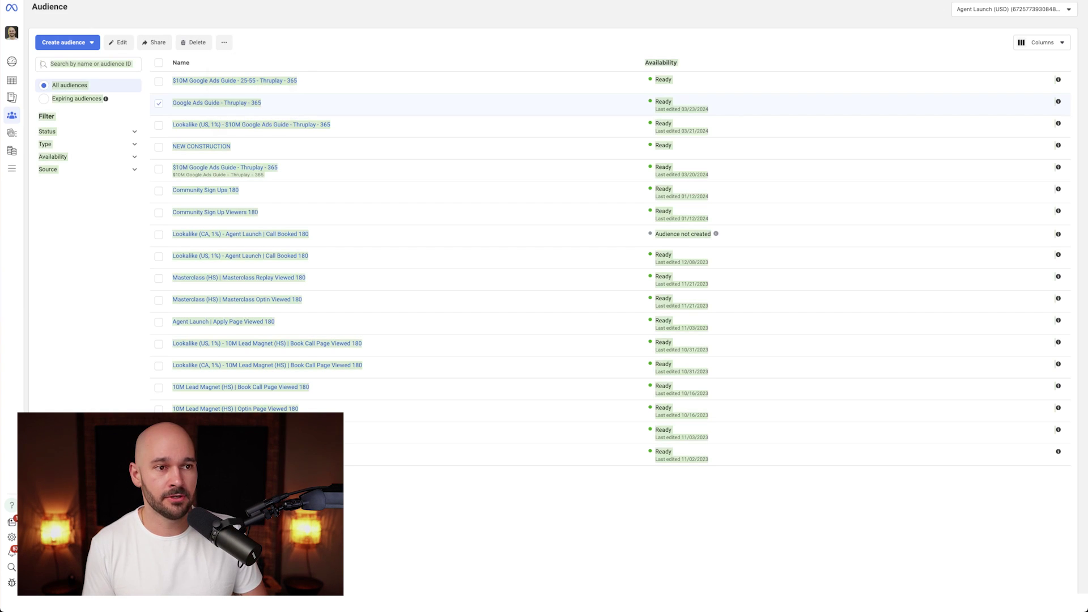
{"action": "left_click", "coordinate": [63, 43]}
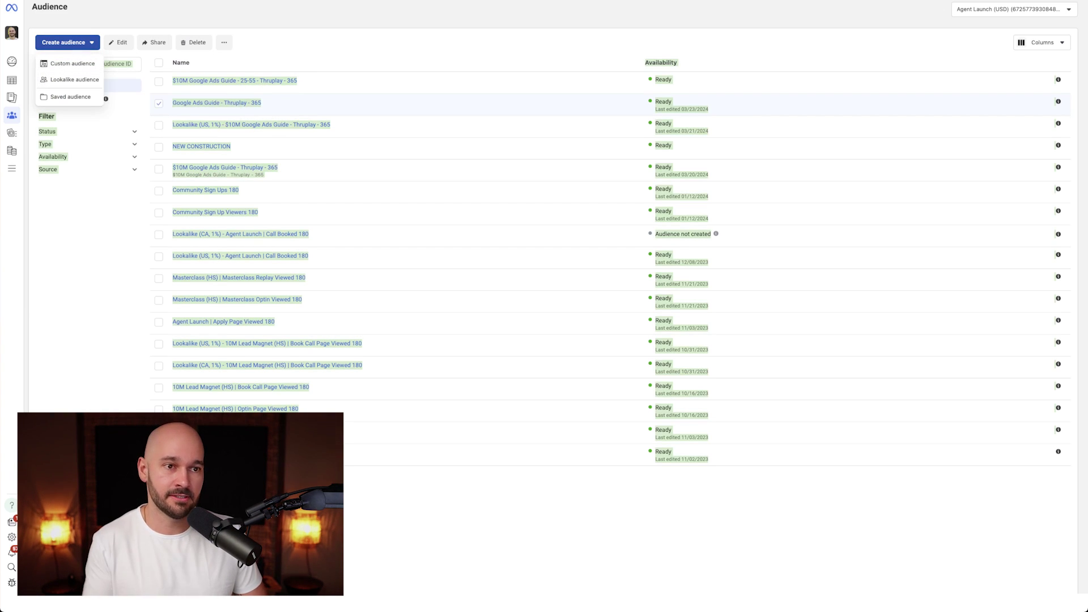
{"action": "key", "text": "Escape"}
{"action": "left_click", "coordinate": [158, 103]}
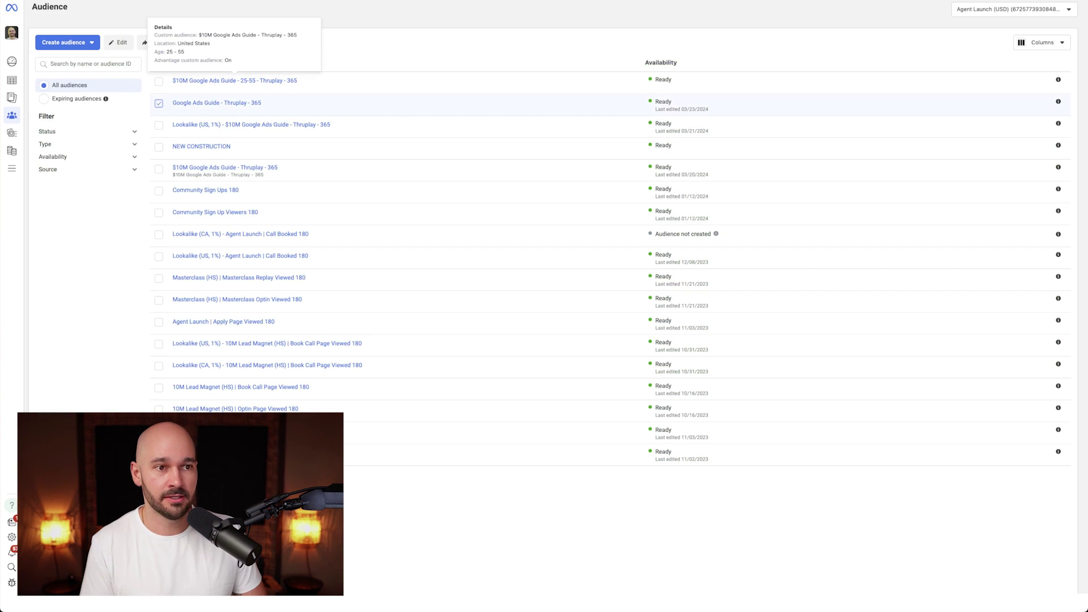
{"action": "left_click", "coordinate": [224, 43]}
{"action": "left_click", "coordinate": [242, 63]}
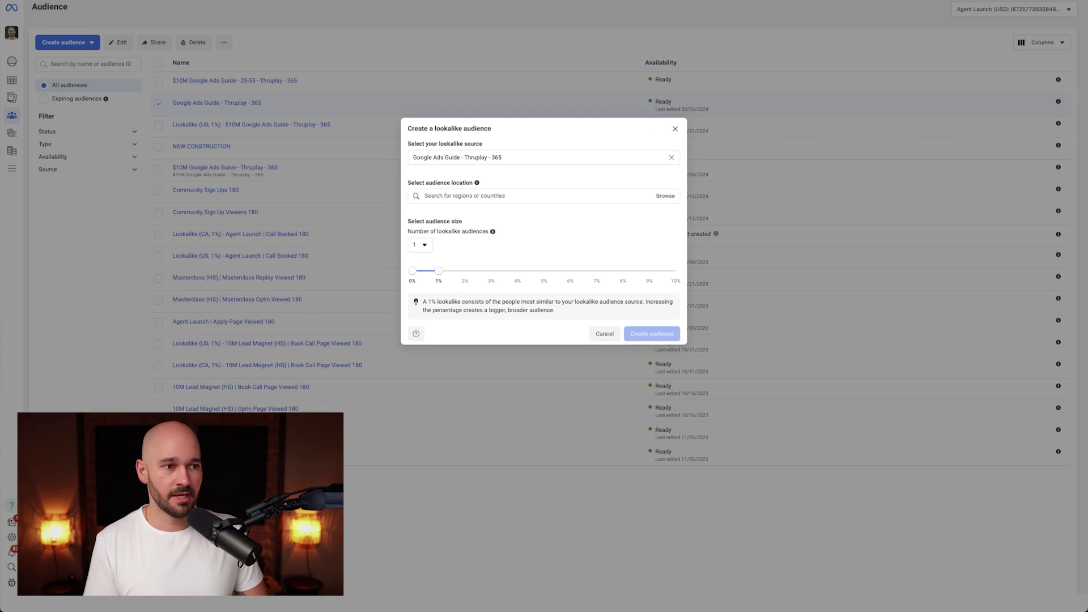
Demonstrate the lookalike audience size range by setting it to 6%, back to 1%, and finally to 10%.
{"action": "left_click_drag", "start_coordinate": [439, 271], "coordinate": [570, 271]}
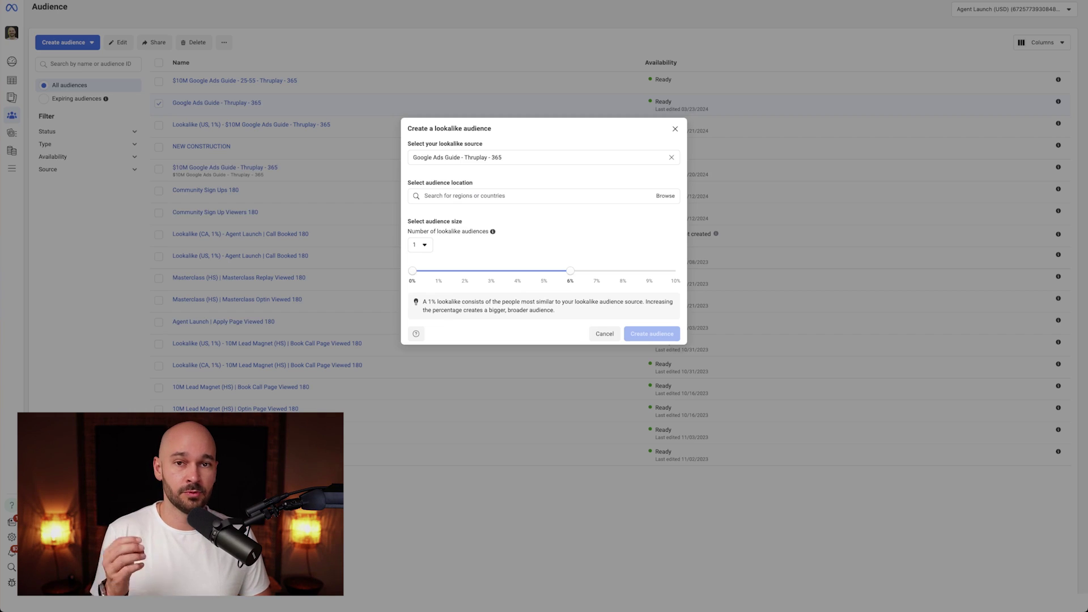
{"action": "left_click_drag", "start_coordinate": [570, 270], "coordinate": [439, 271]}
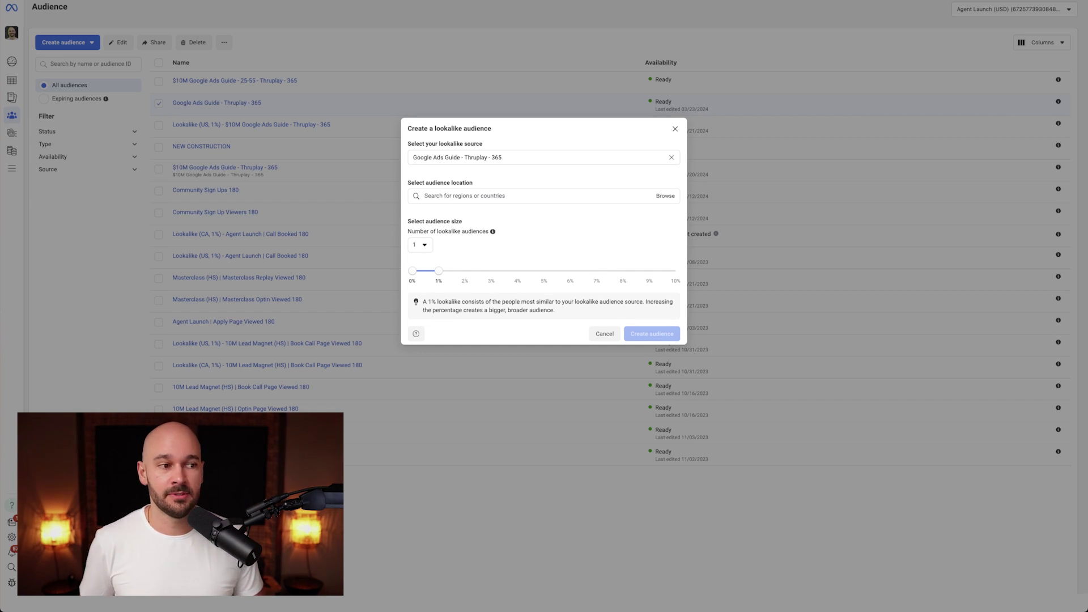
{"action": "left_click_drag", "start_coordinate": [438, 271], "coordinate": [676, 271]}
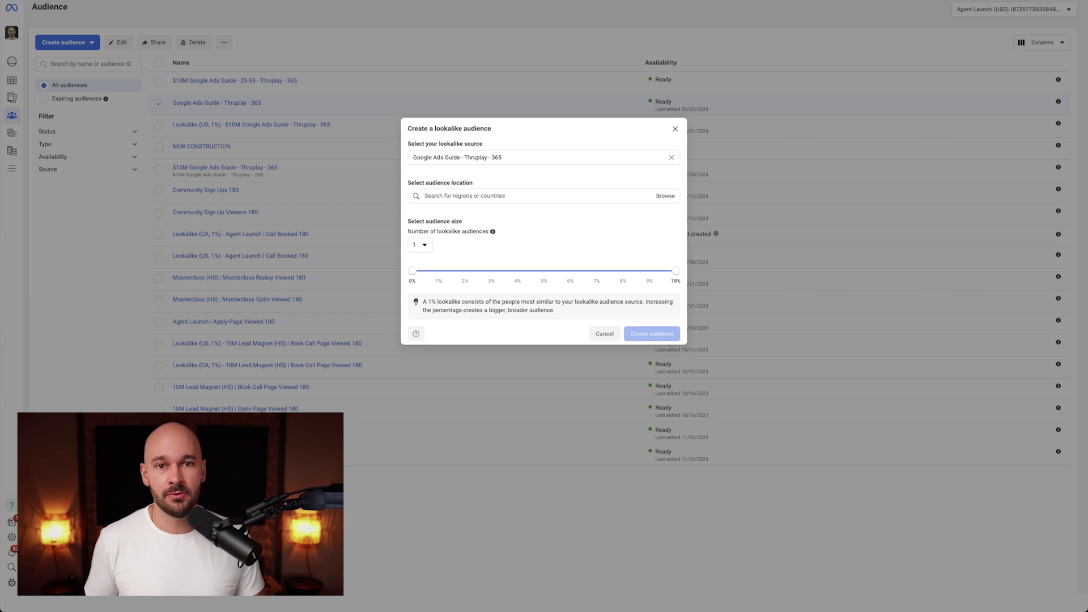